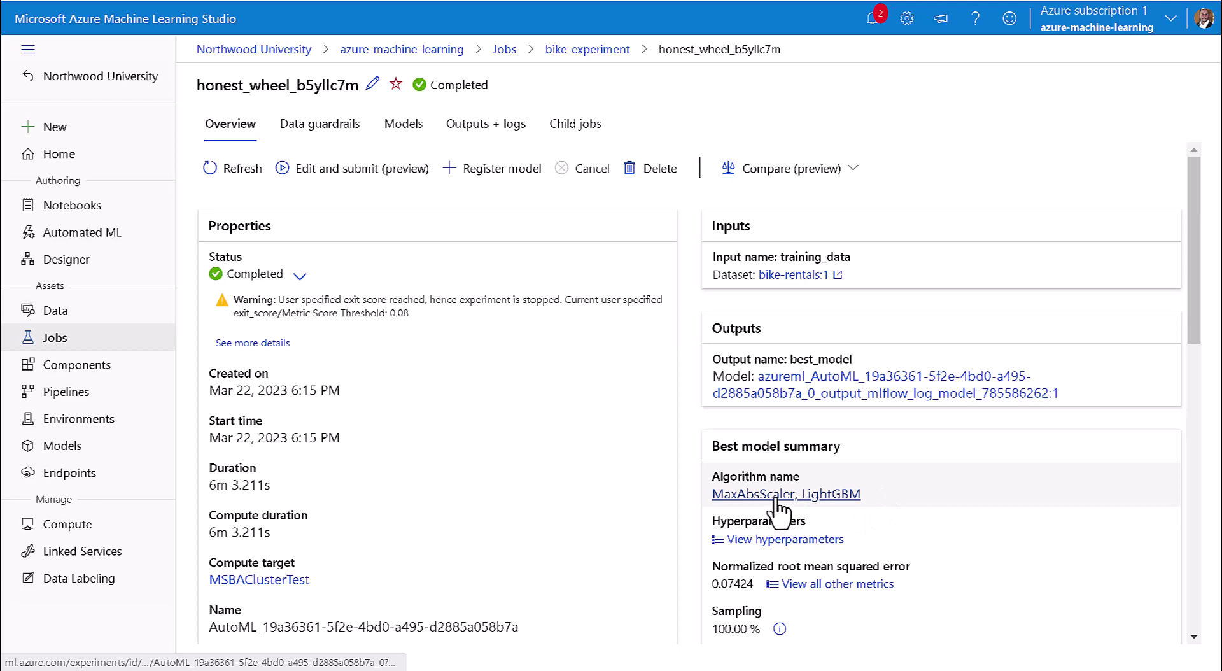
Start deploying the best model, MaxAbsScaler, LightGBM, to a new real-time endpoint, keeping managed compute, key-based authentication and the preselected model
click(776, 500)
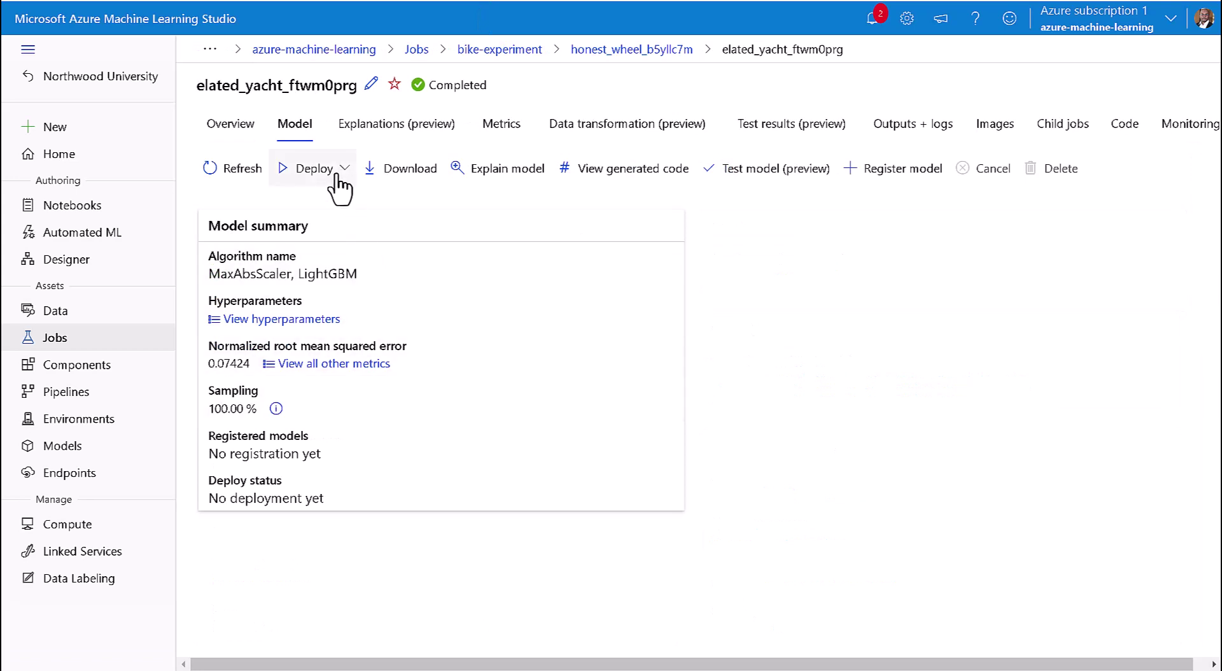
click(332, 172)
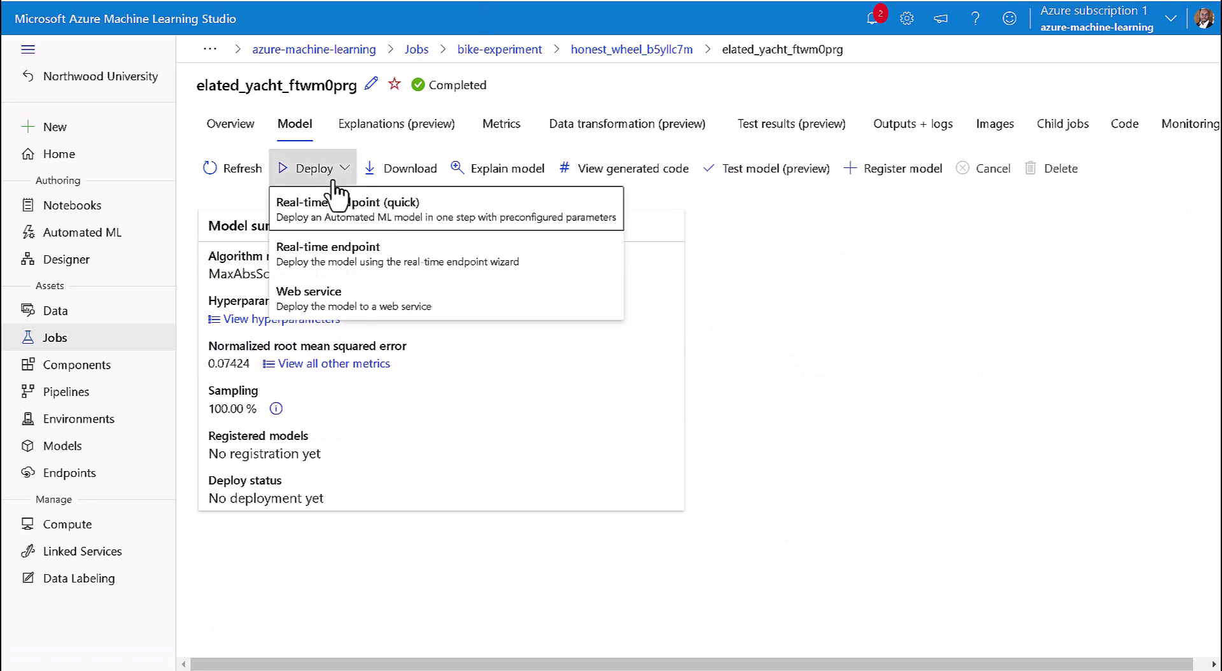
click(342, 262)
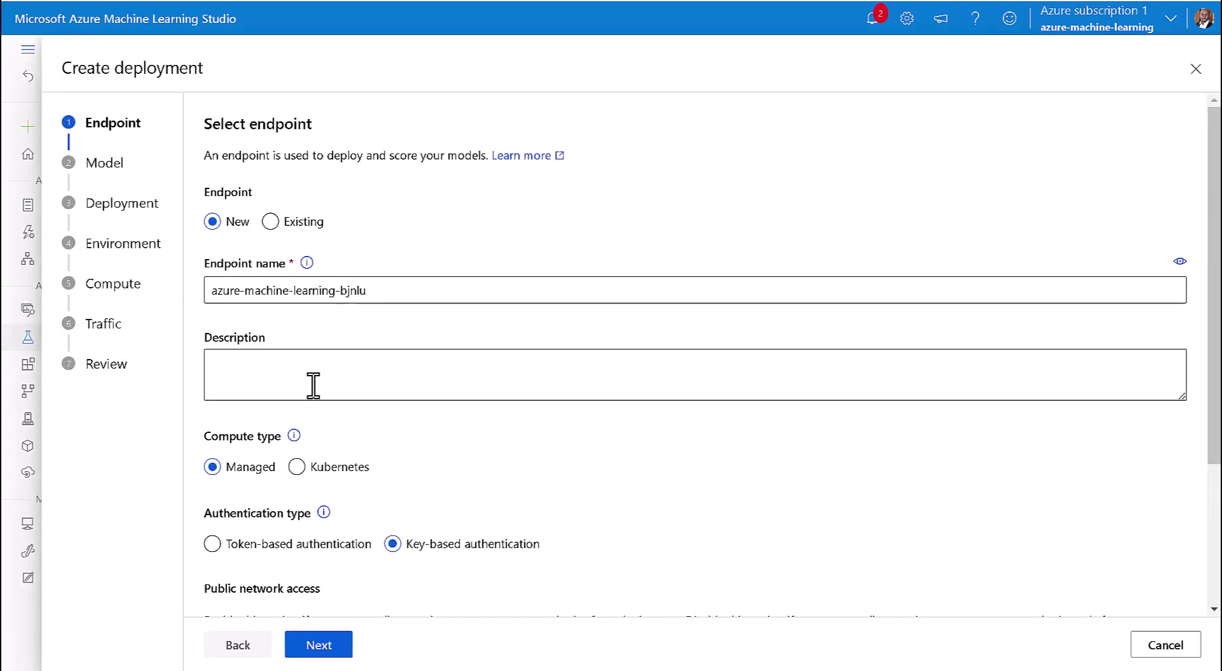
scroll(355, 486, down, 3)
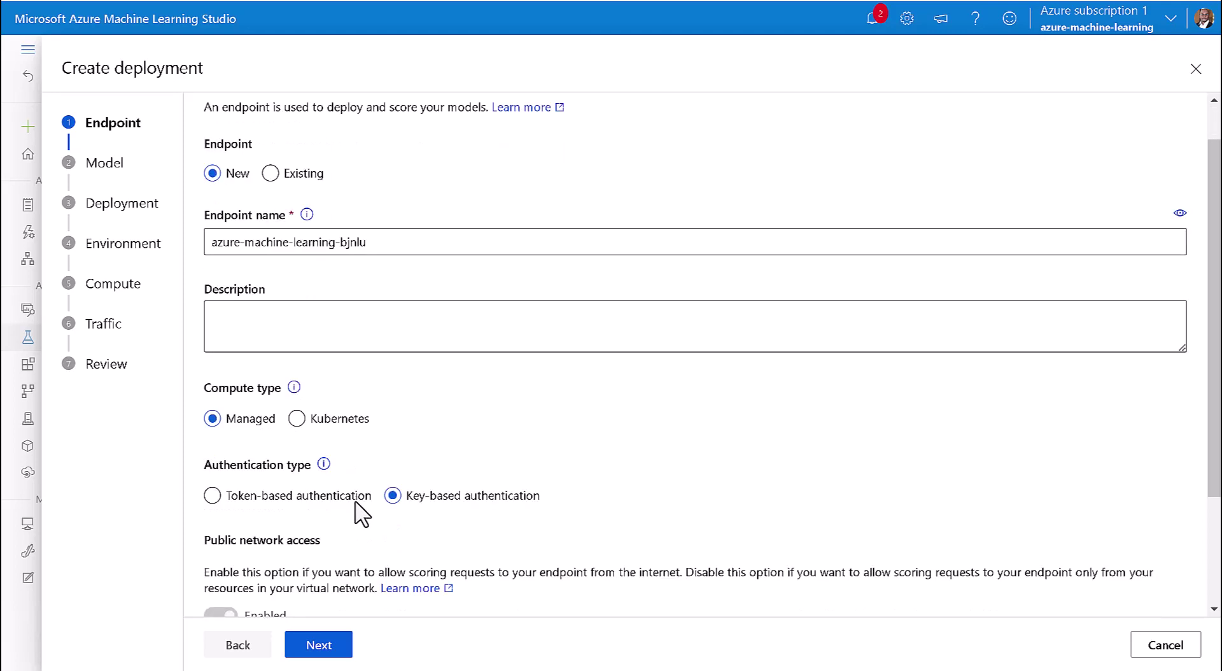
click(334, 648)
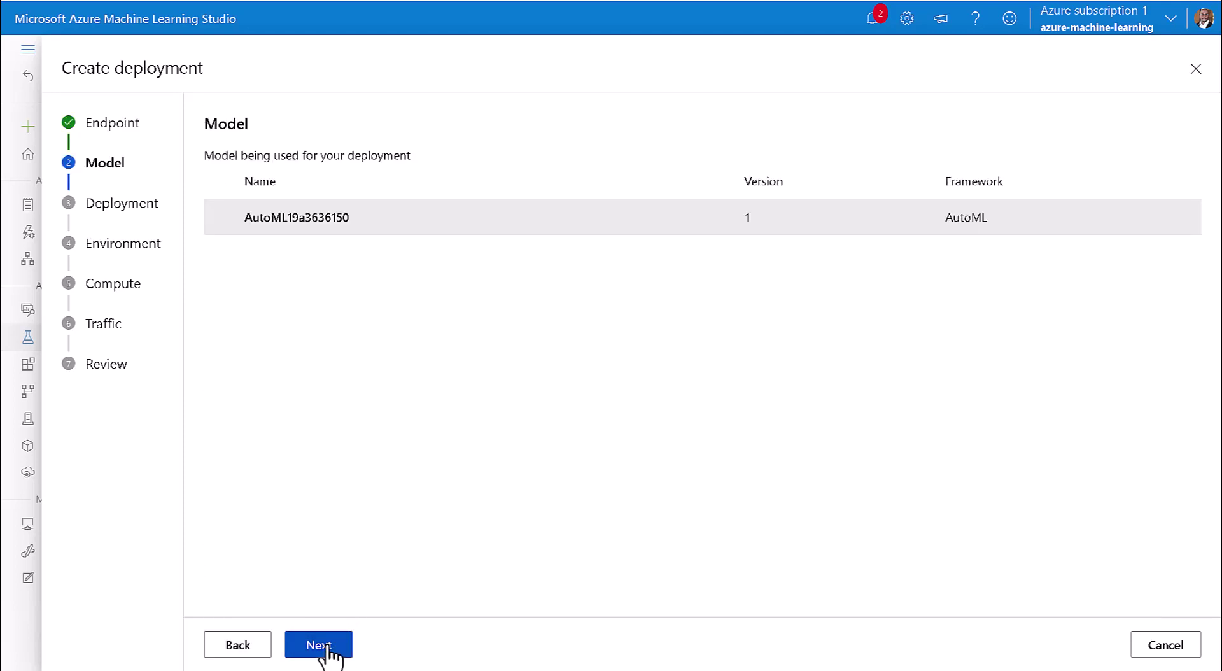
click(328, 648)
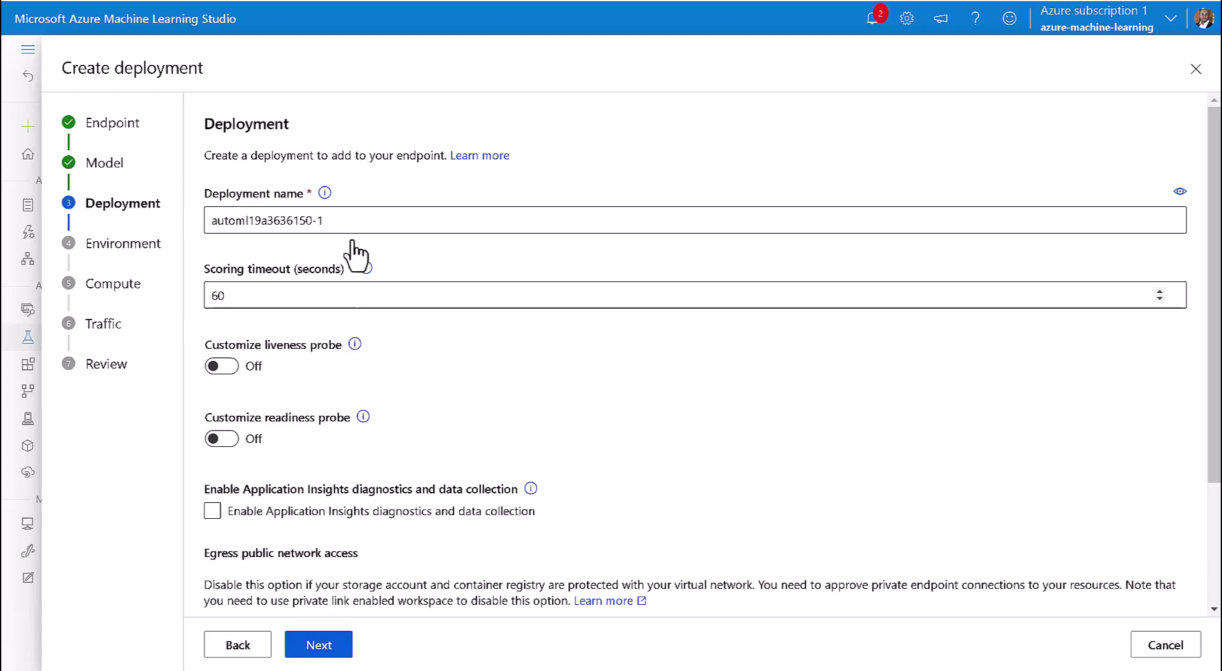
Name the deployment bike-rentals and accept the default deployment and environment settings
drag(347, 220, 123, 223)
text(b)
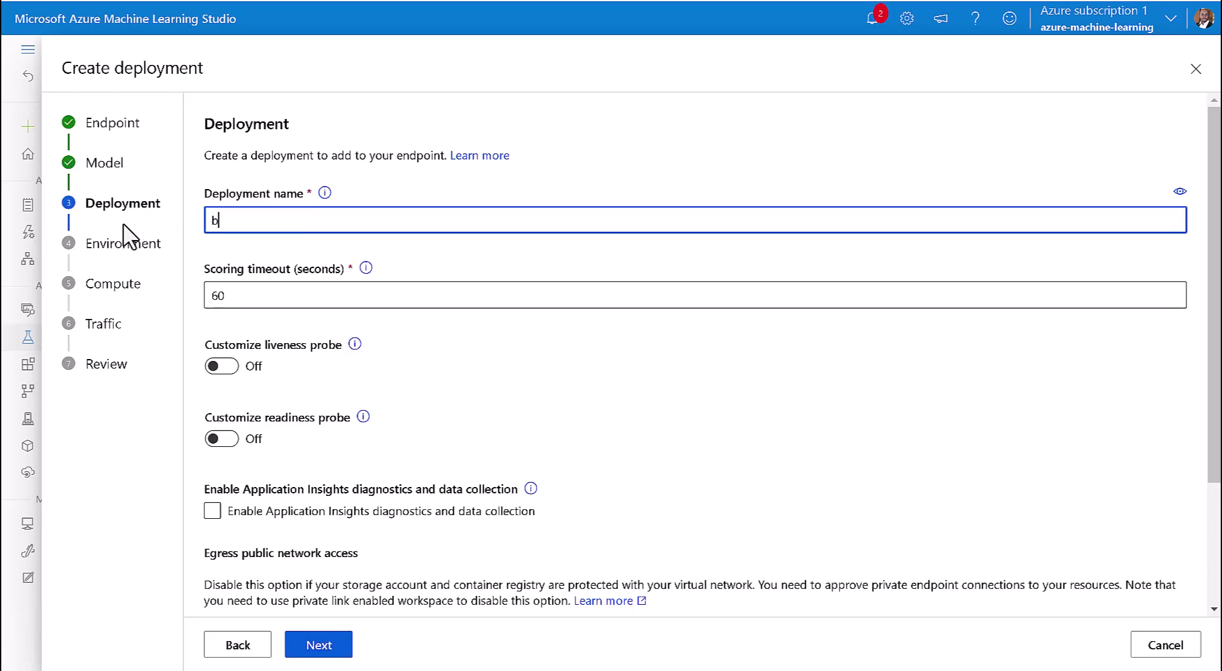
text(ike-)
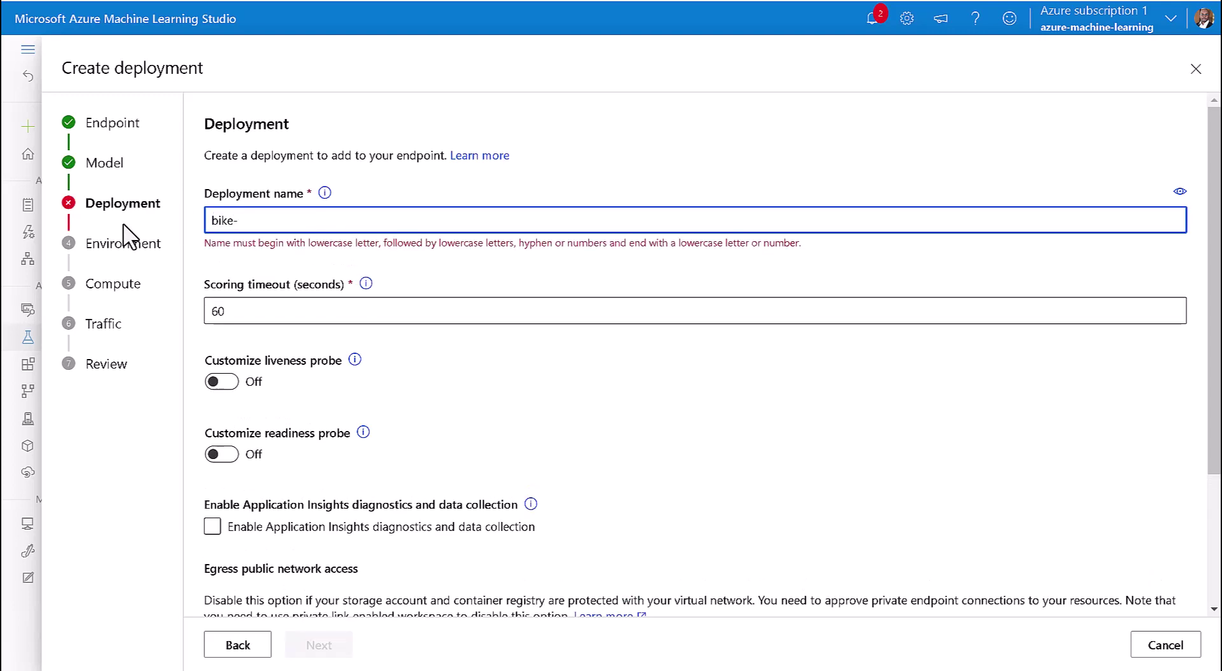
text(rentals)
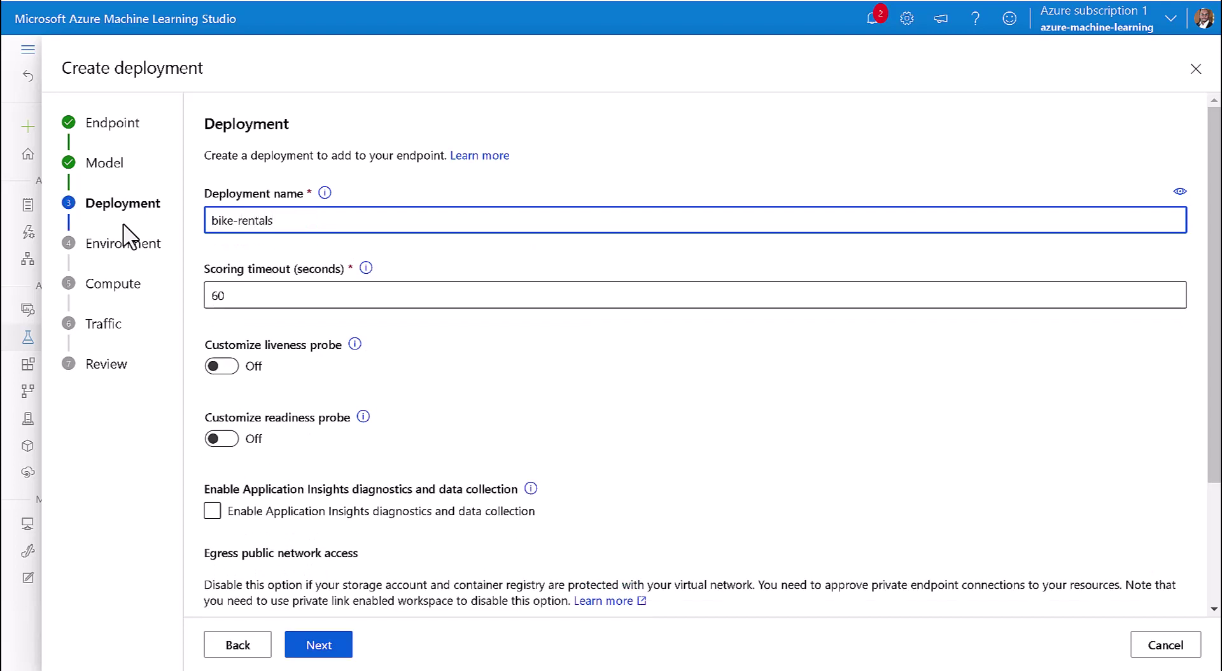
scroll(356, 573, down, 3)
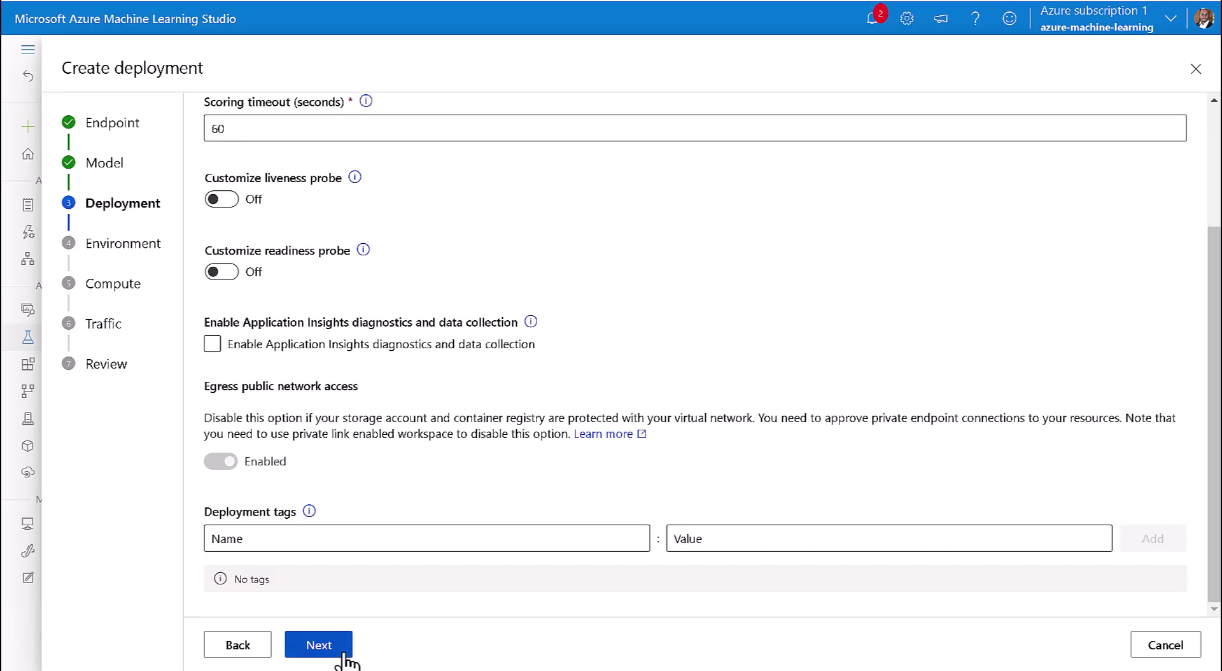
click(343, 654)
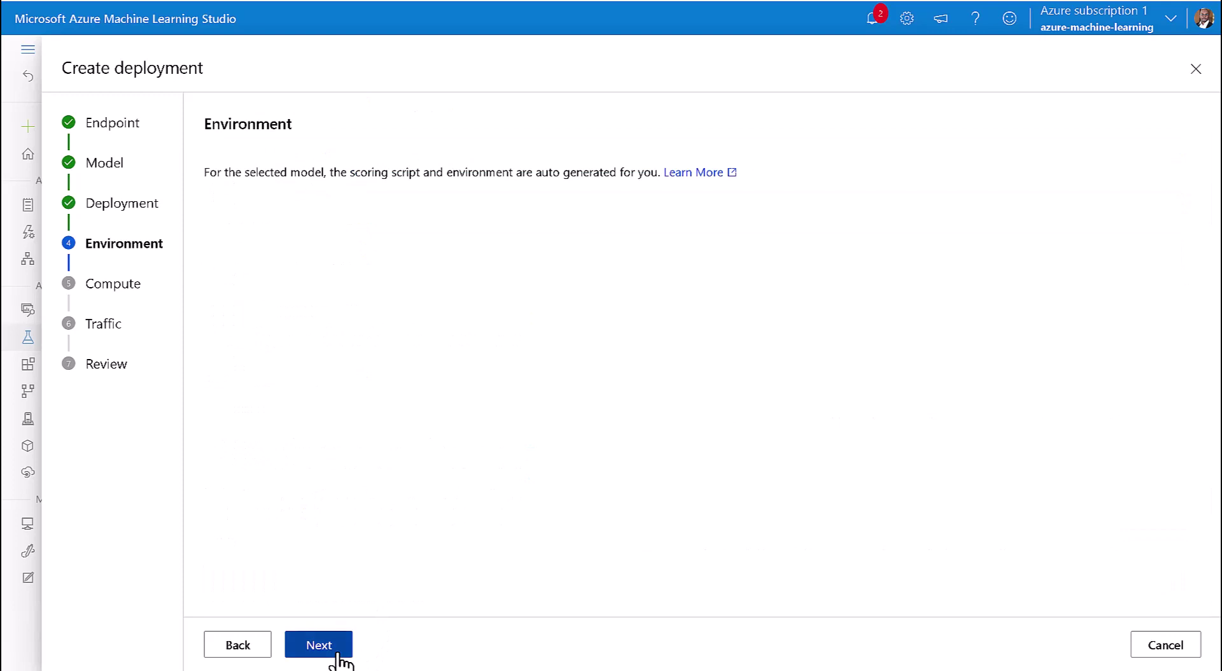
click(342, 654)
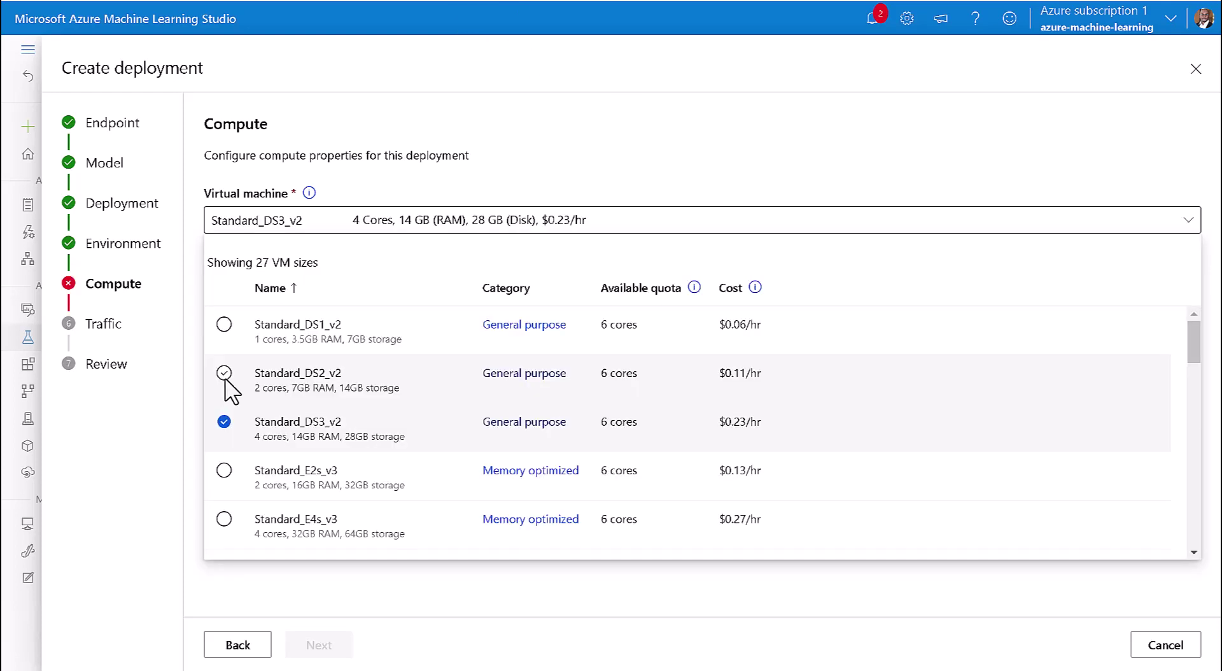
Choose the Standard_DS1_v2 virtual machine for the deployment's compute and keep the default instance count
click(224, 373)
scroll(365, 477, down, 2)
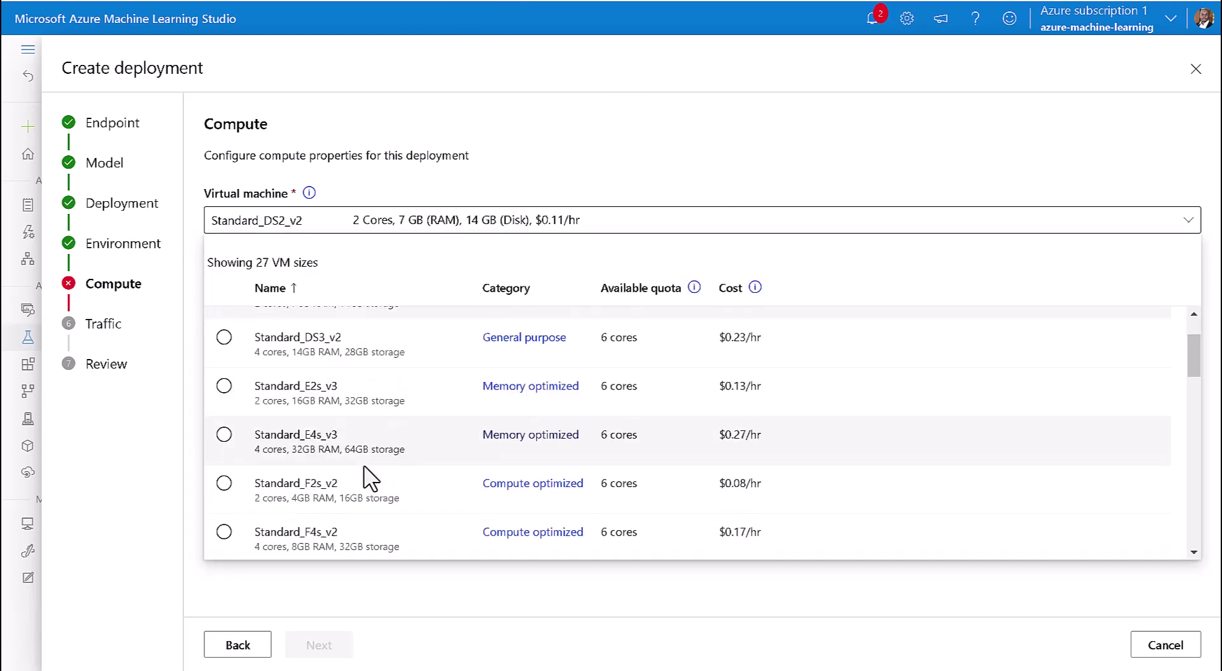
scroll(366, 478, up, 2)
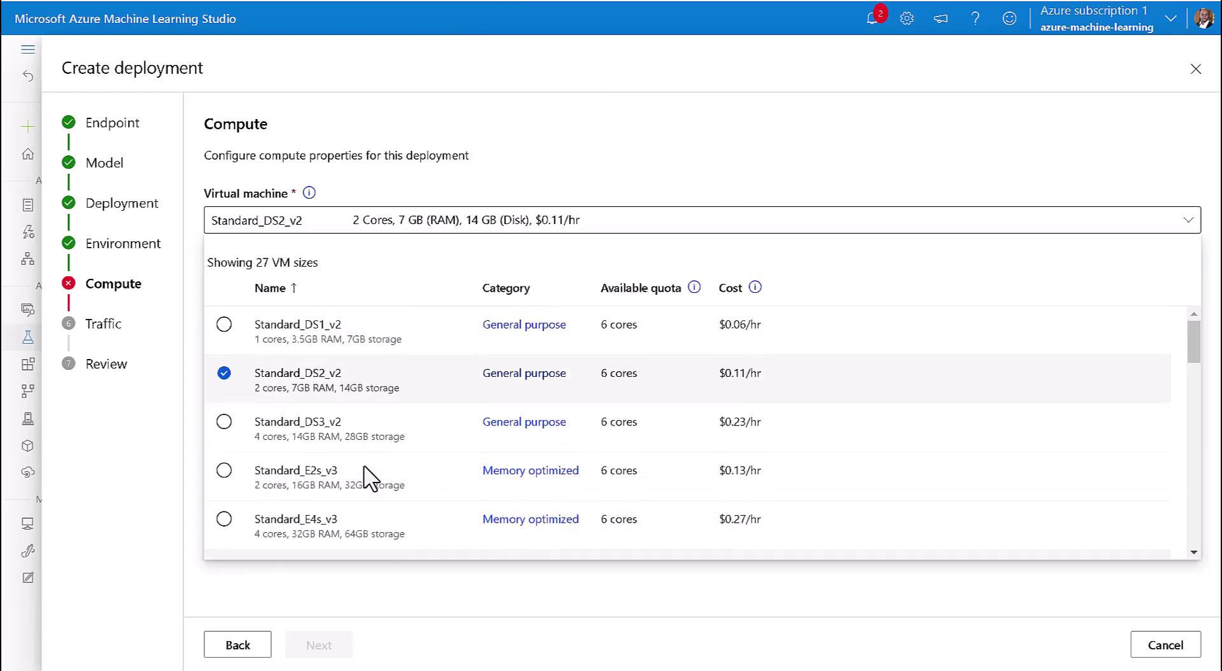
click(224, 325)
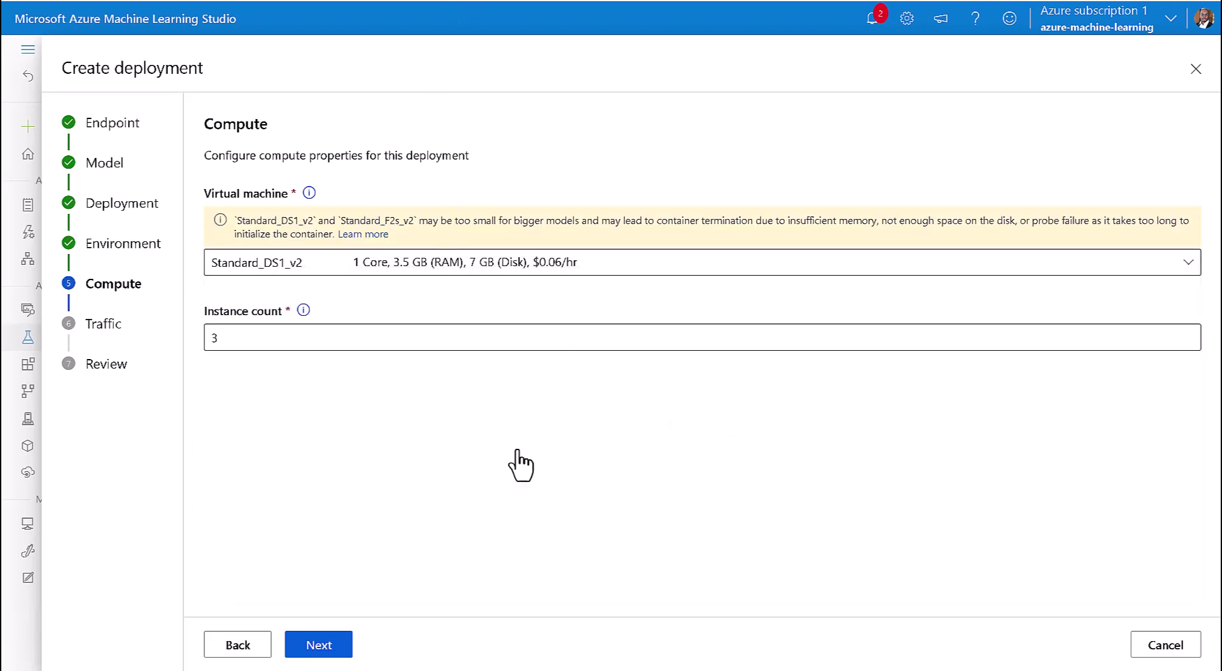
click(332, 646)
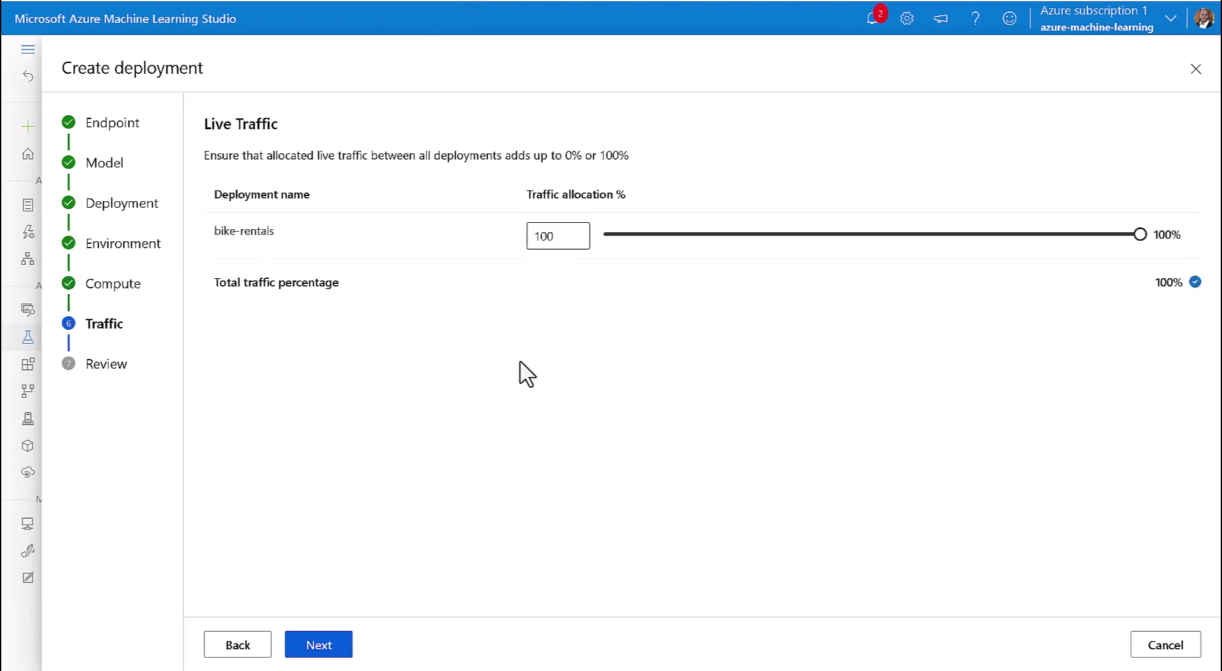
Keep 100% of live traffic on bike-rentals, review the deployment settings and create the deployment
click(334, 645)
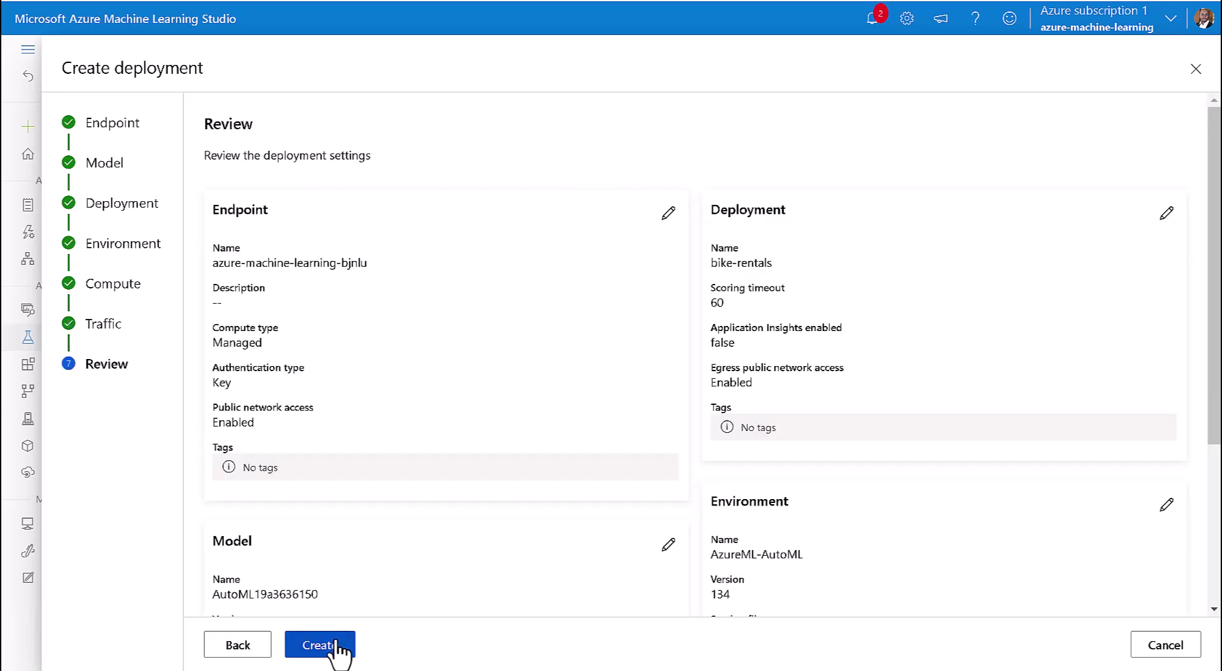
scroll(538, 559, down, 4)
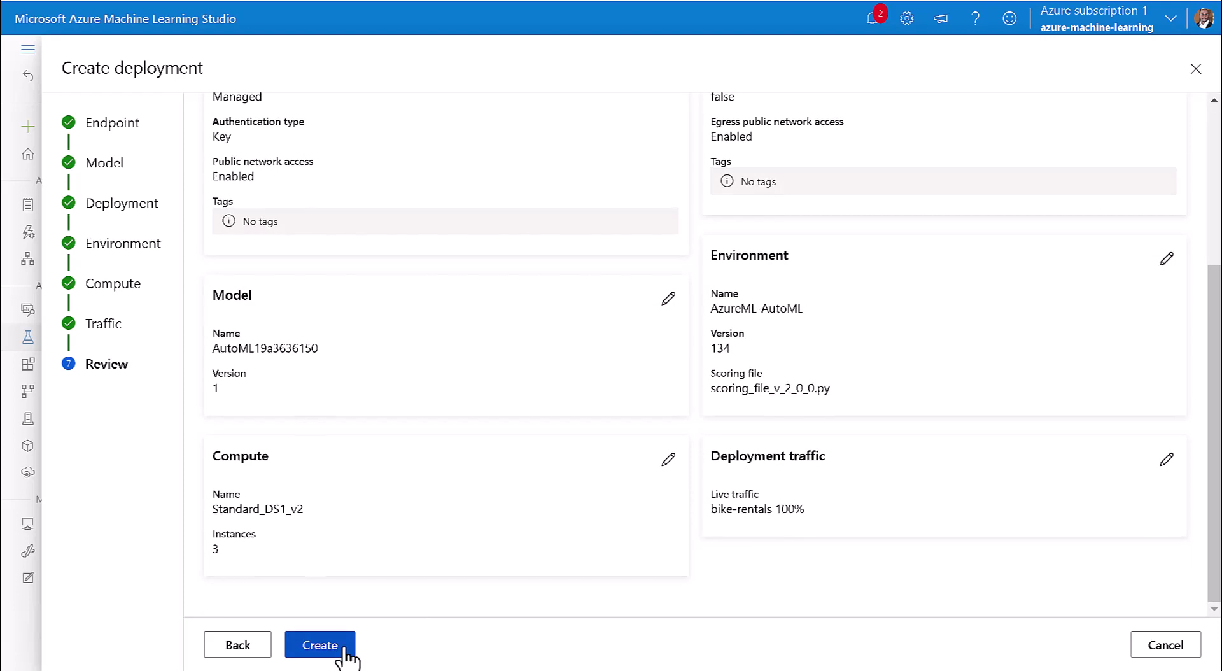
scroll(462, 477, up, 3)
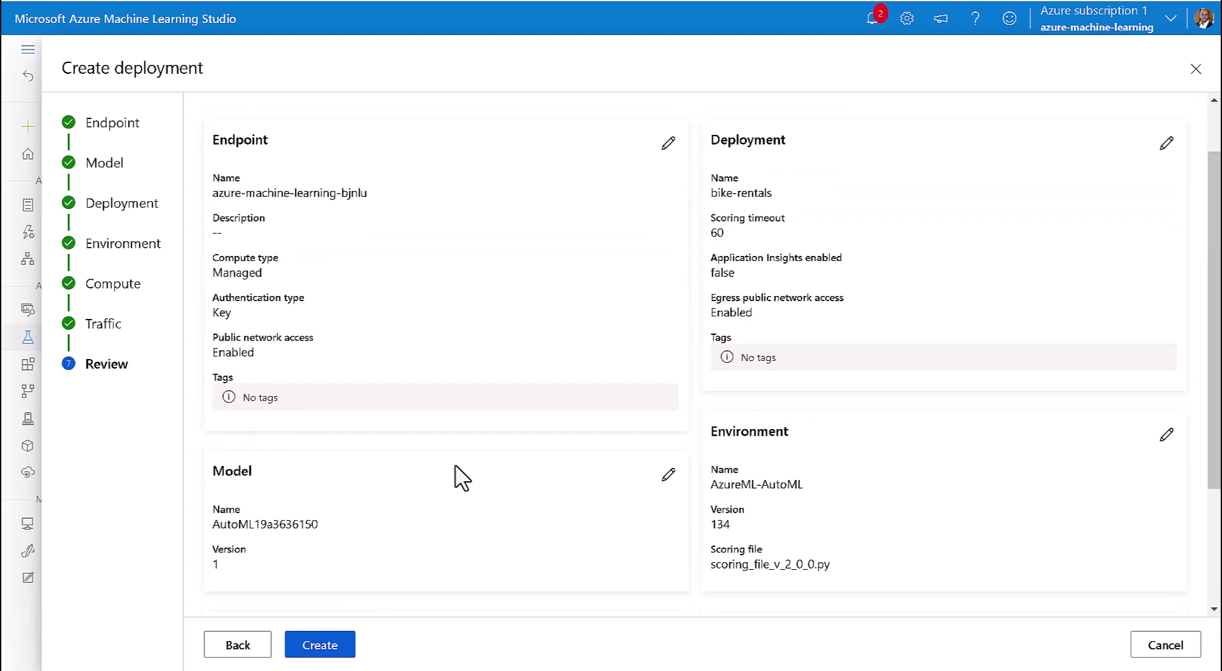
scroll(462, 477, up, 2)
scroll(458, 477, down, 2)
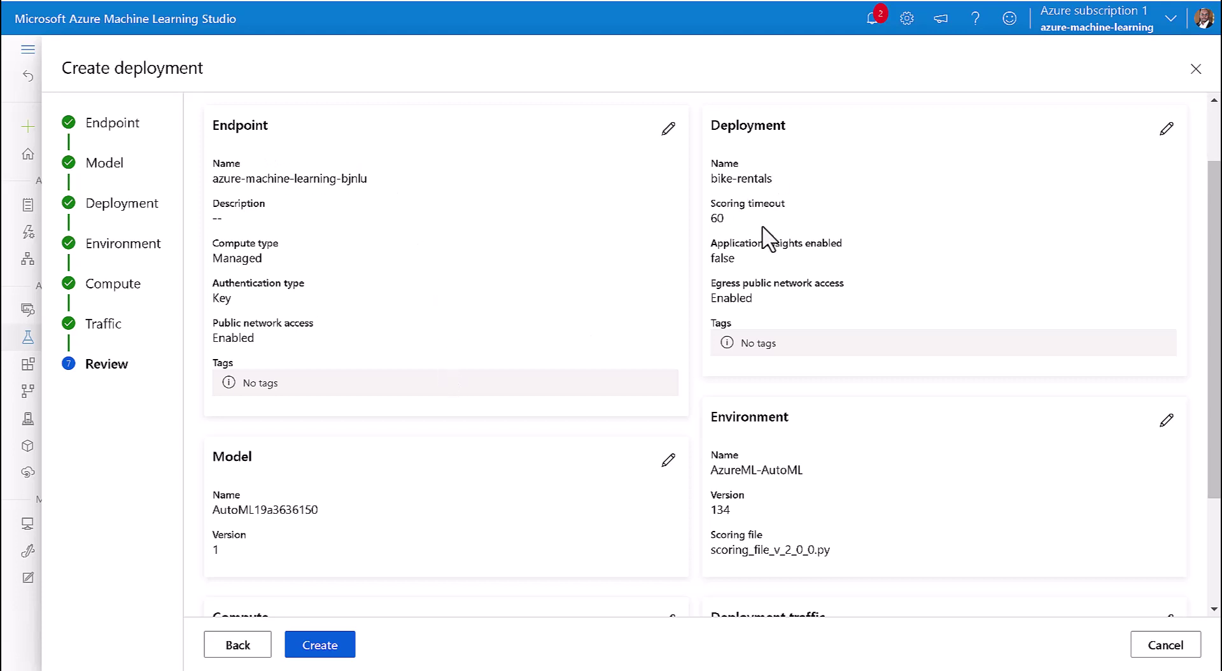
scroll(684, 399, down, 1)
scroll(684, 400, down, 2)
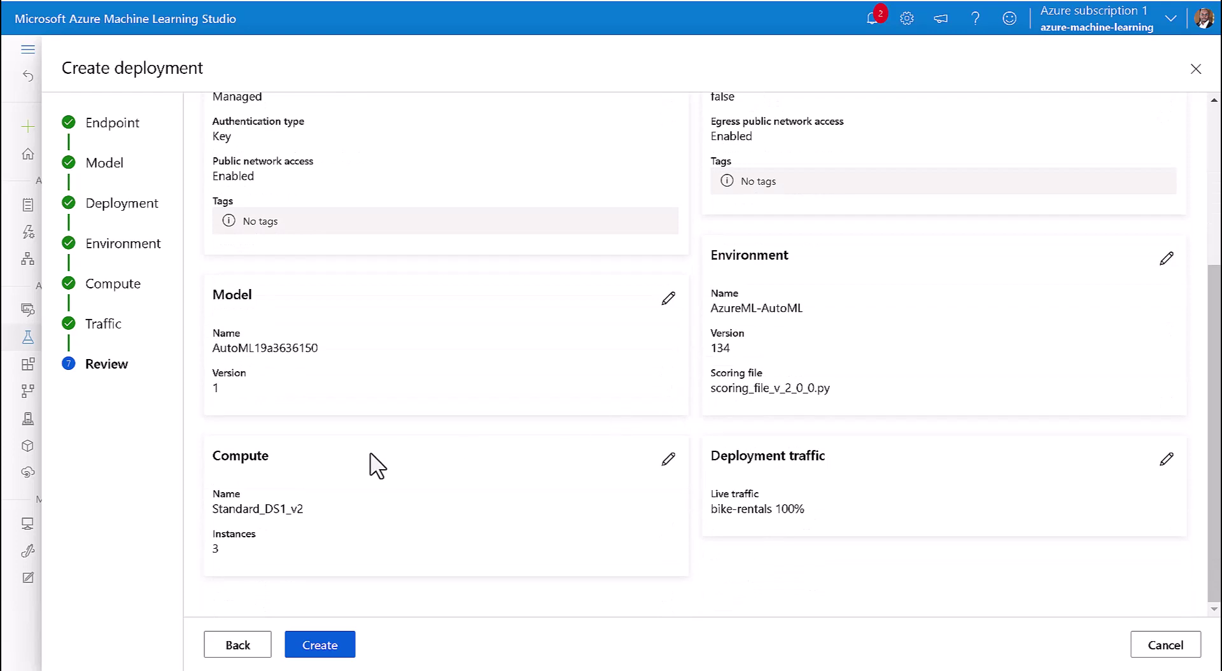
click(335, 648)
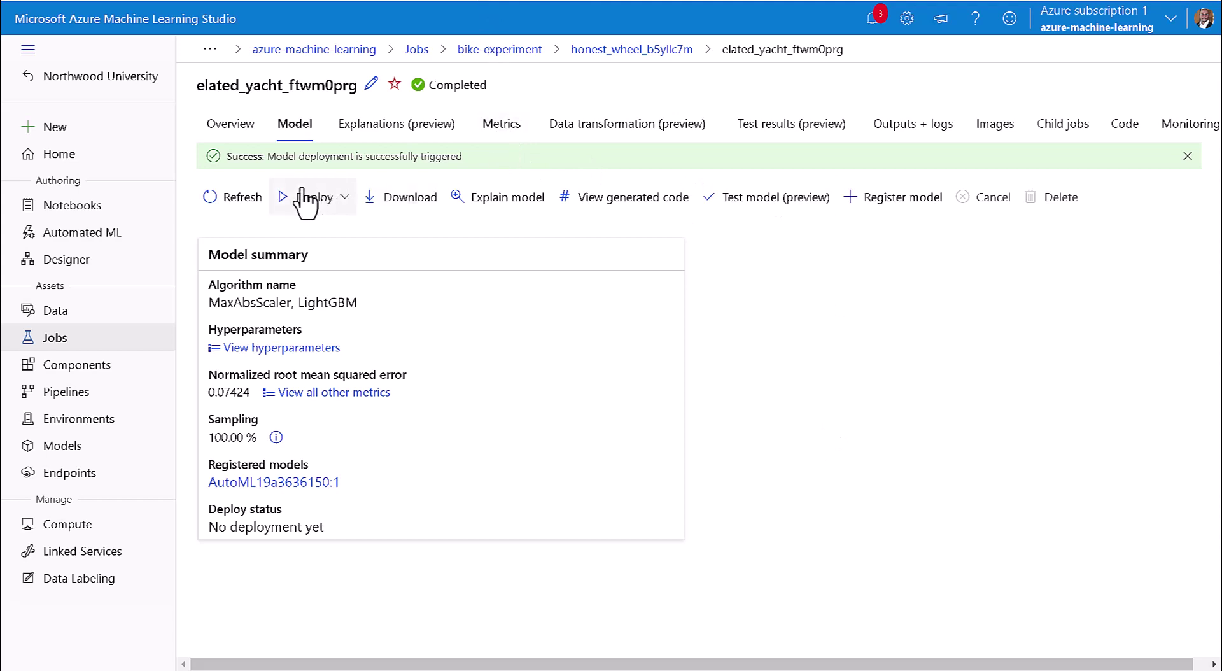
Open the new real-time endpoint and examine its attributes, provisioning state, REST endpoint and bike-rentals deployment details
click(76, 484)
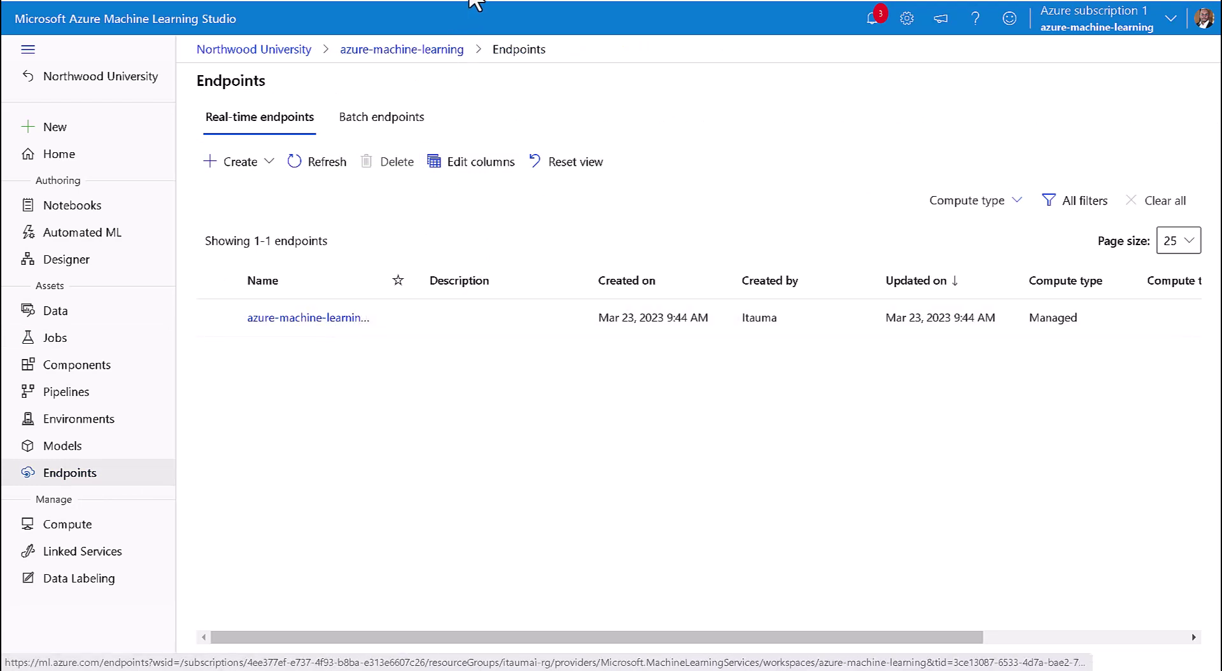
click(338, 318)
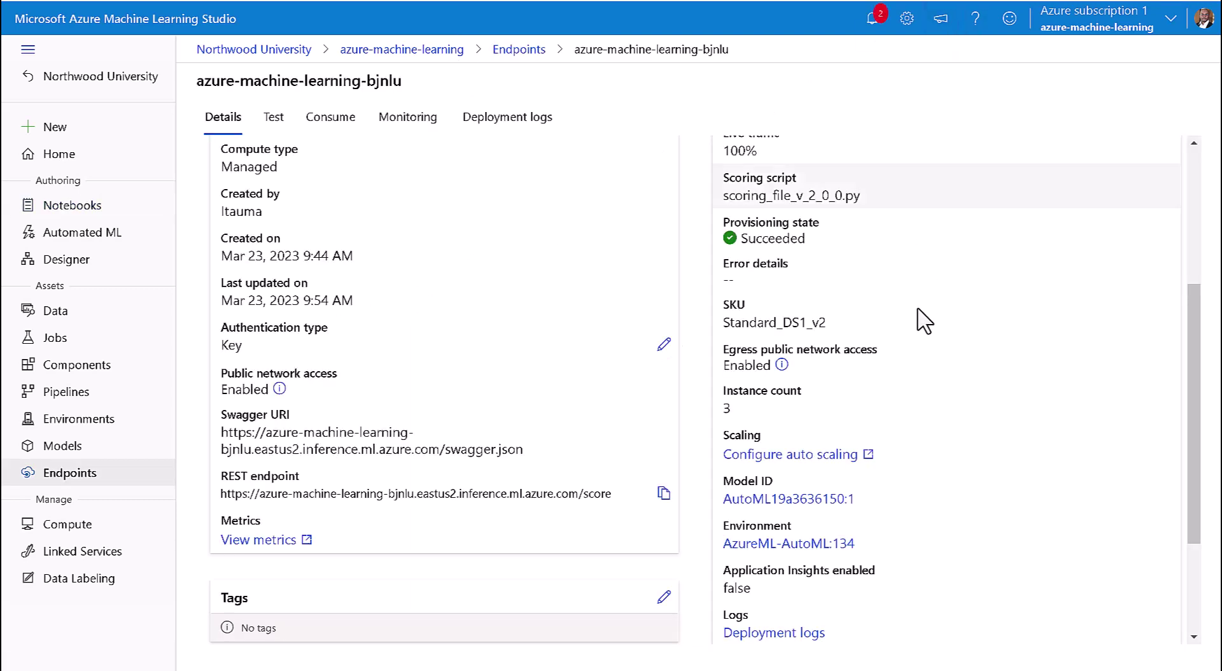
scroll(923, 321, up, 3)
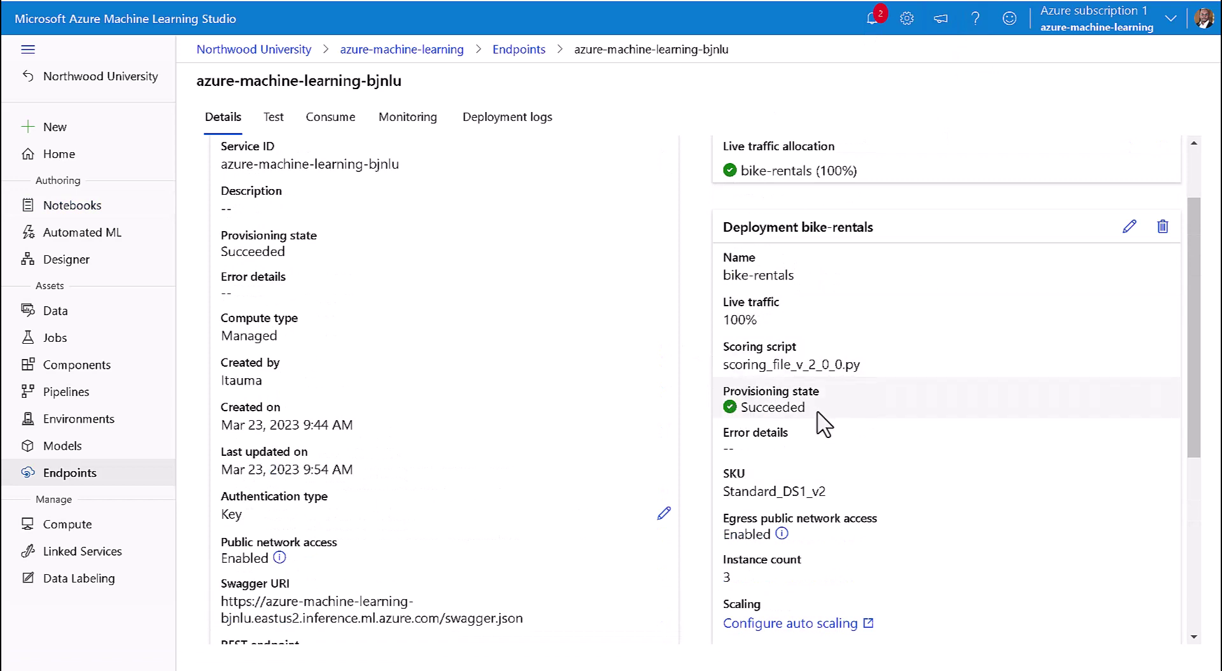
scroll(867, 364, up, 2)
scroll(868, 364, up, 1)
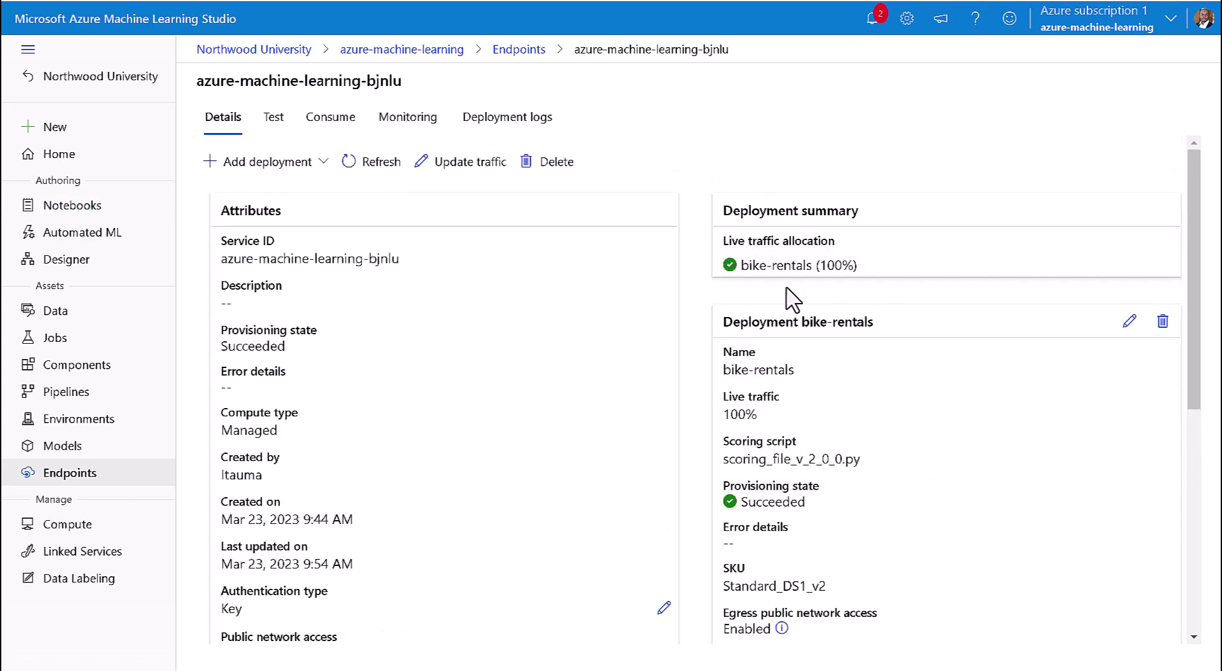
scroll(930, 504, down, 4)
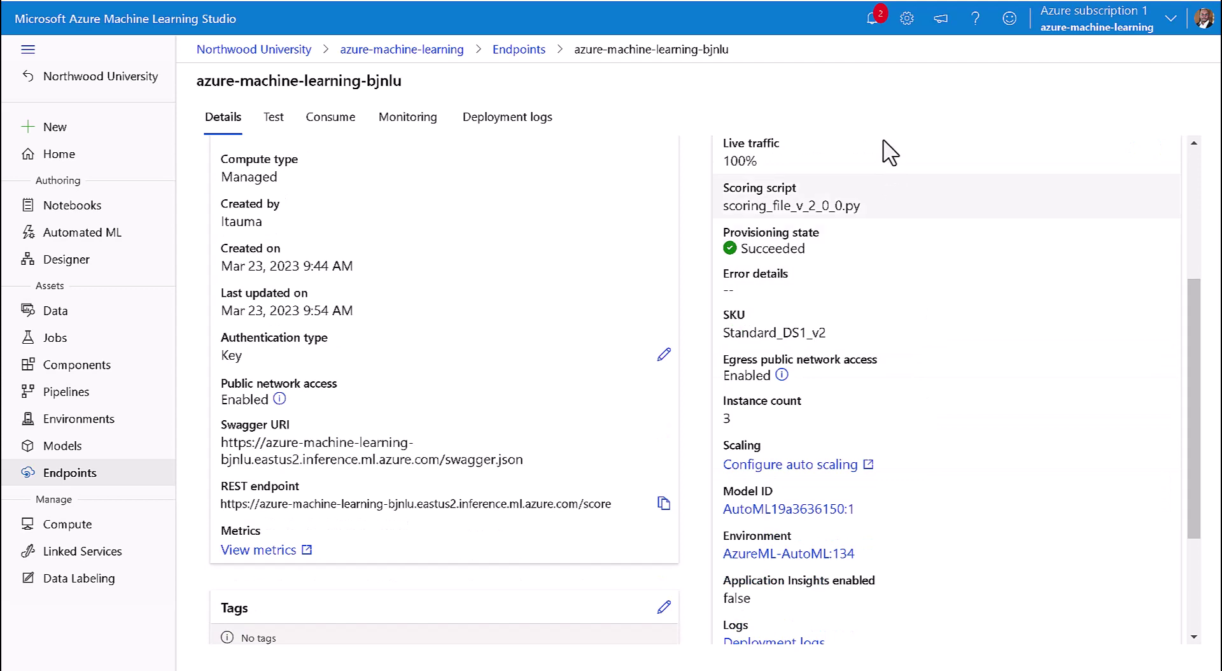
scroll(671, 398, up, 5)
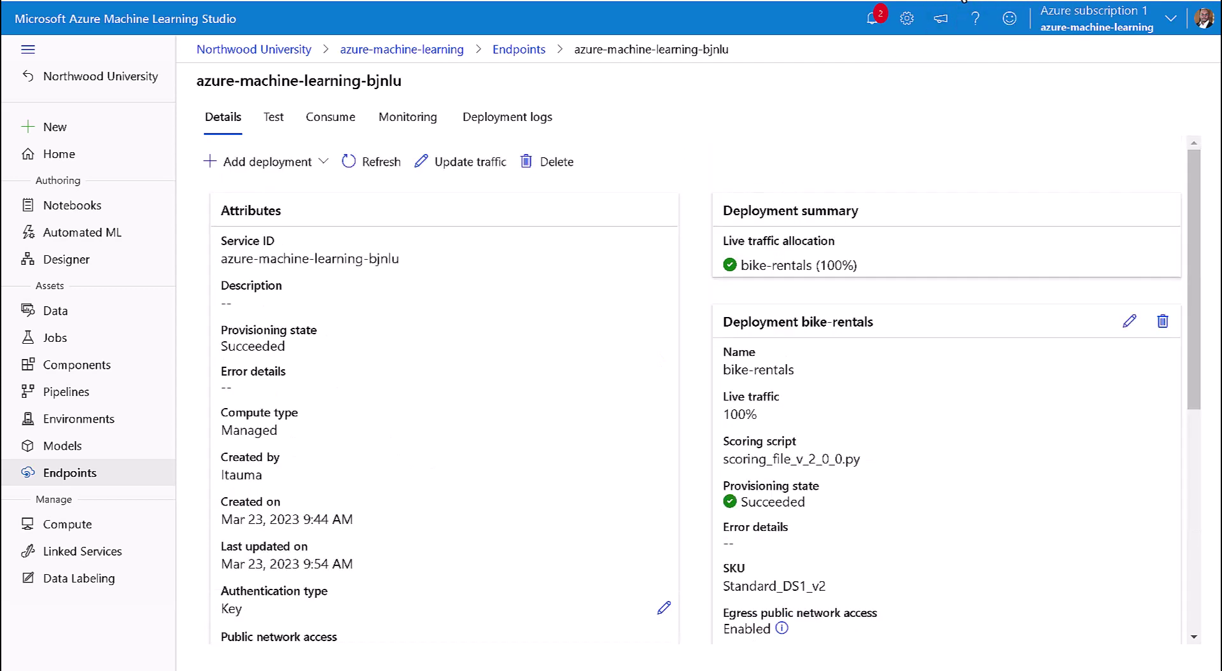
scroll(659, 442, down, 2)
scroll(659, 443, down, 3)
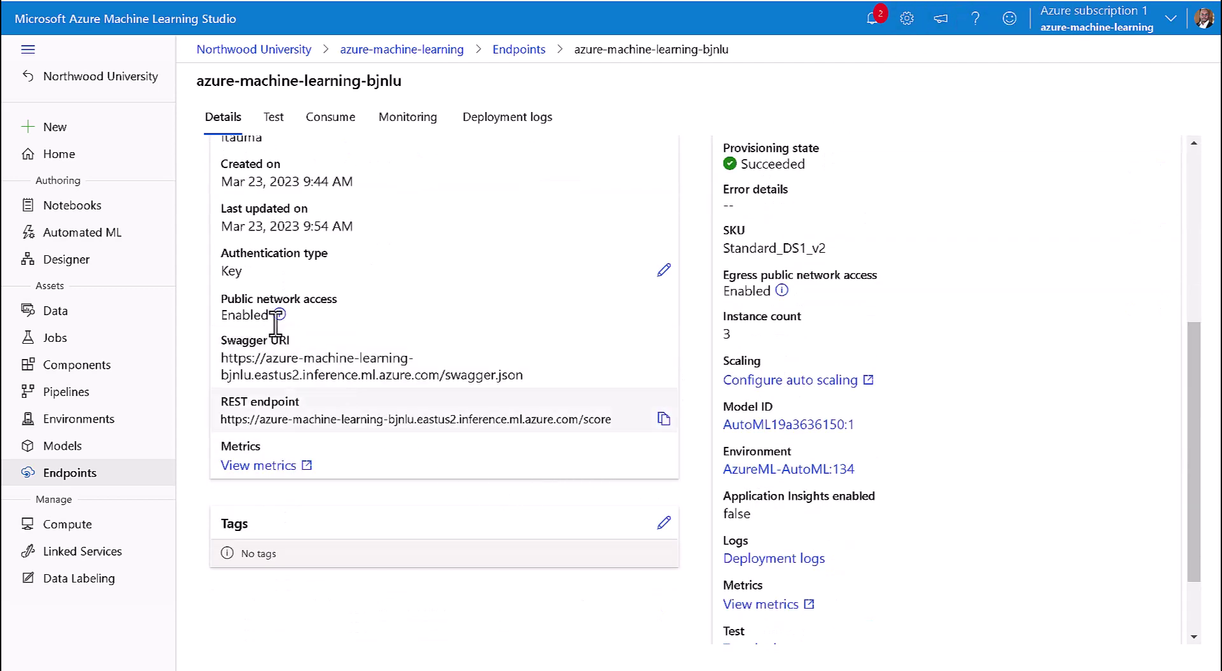
Start a new file in the Notebooks workspace and name it Test-Bikes.ipynb
click(102, 208)
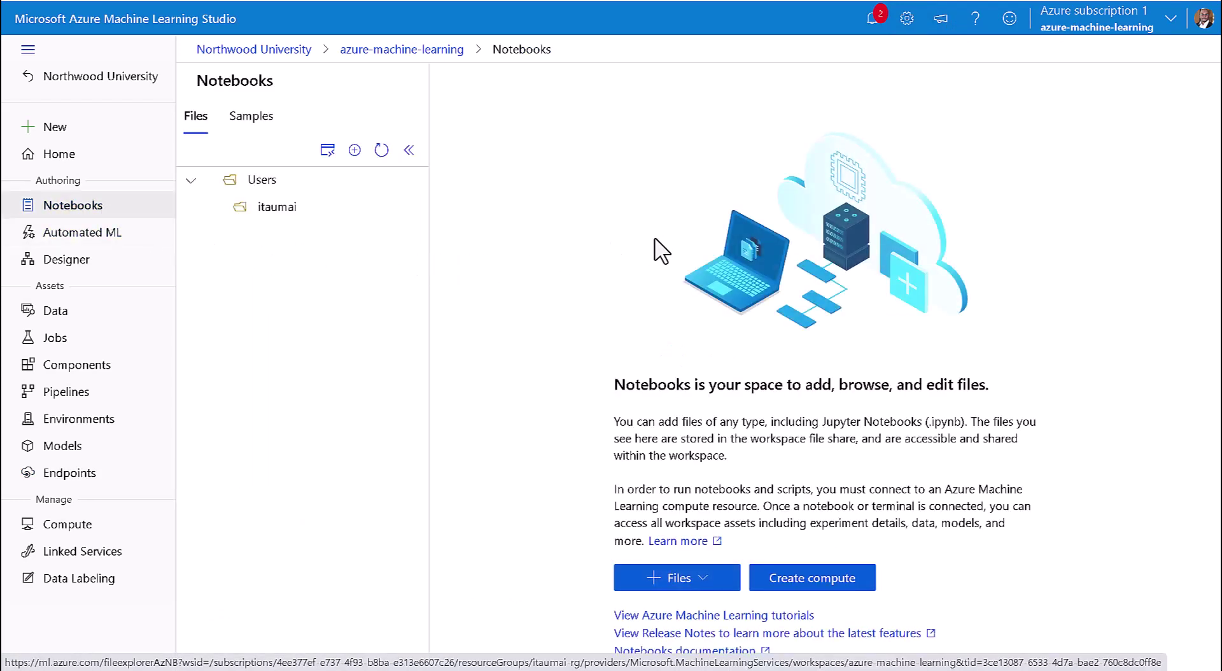
click(707, 580)
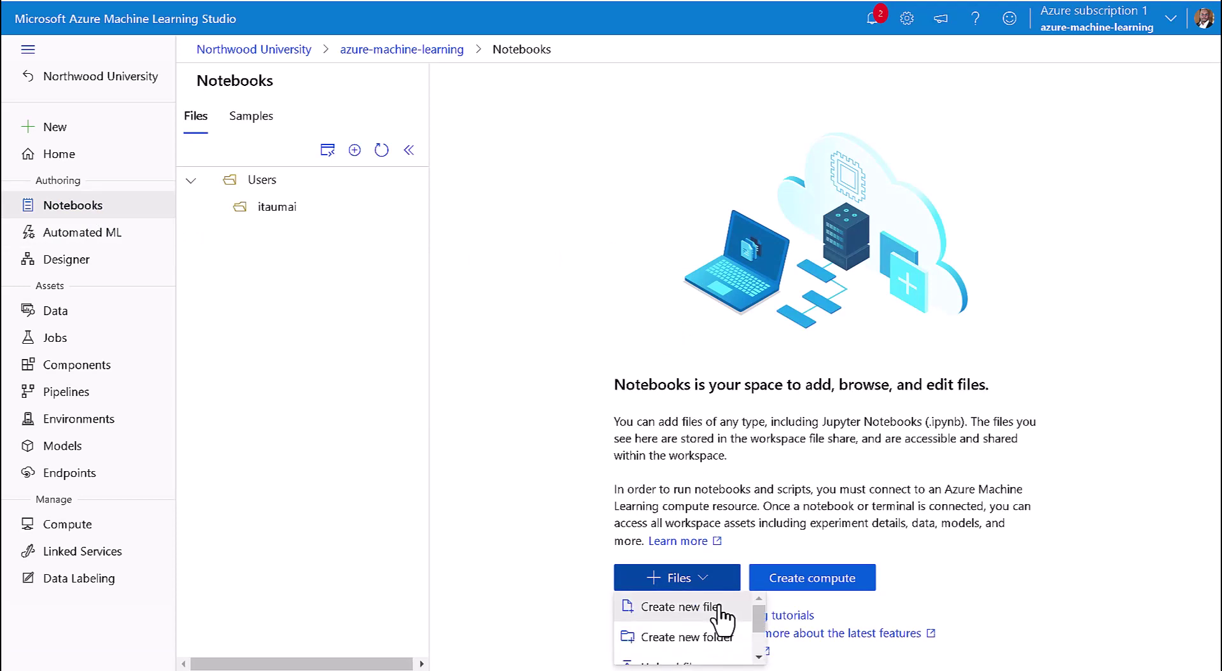
click(720, 606)
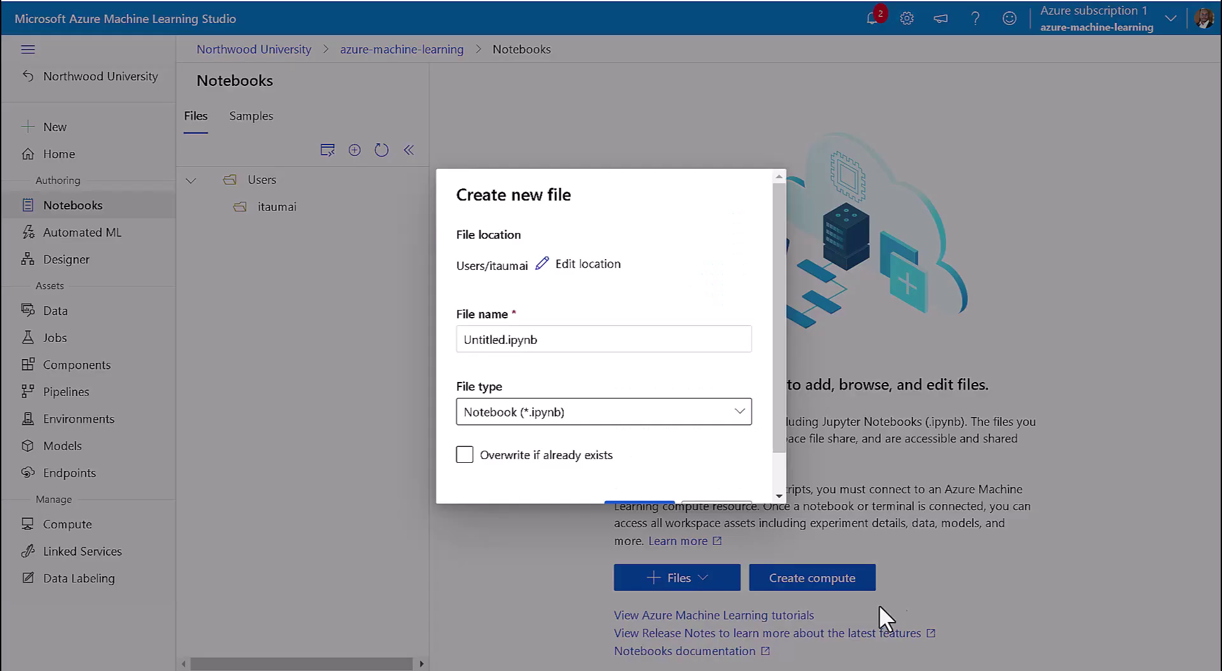
click(504, 341)
drag(436, 338, 419, 339)
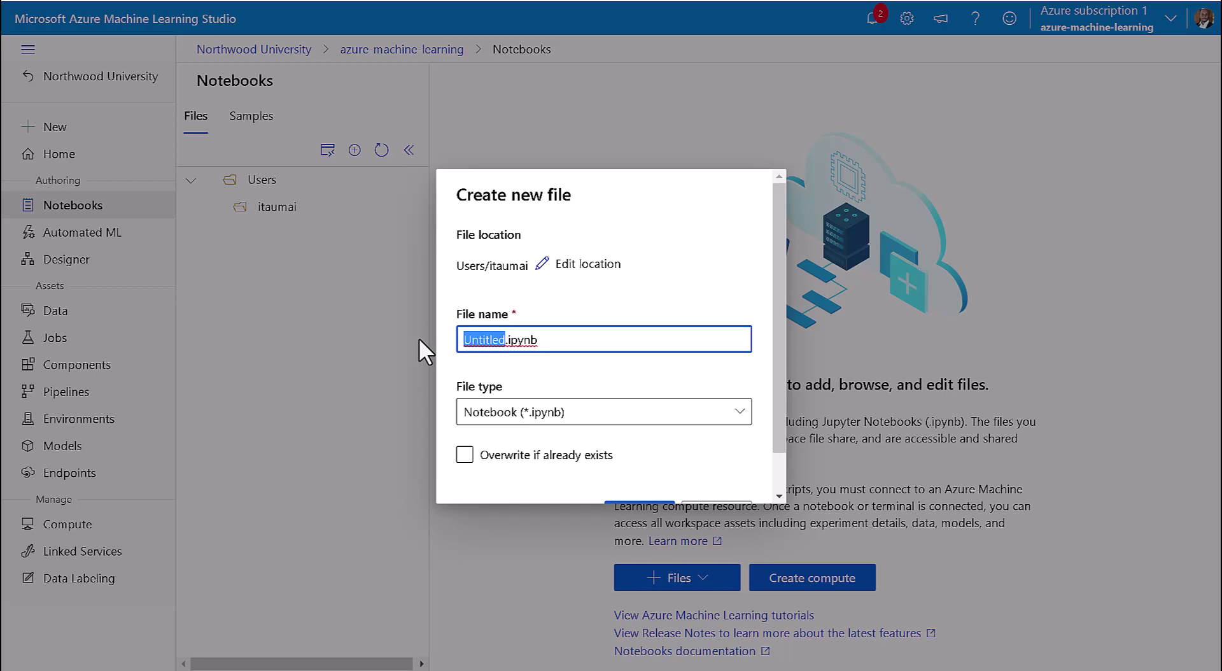
text(Test)
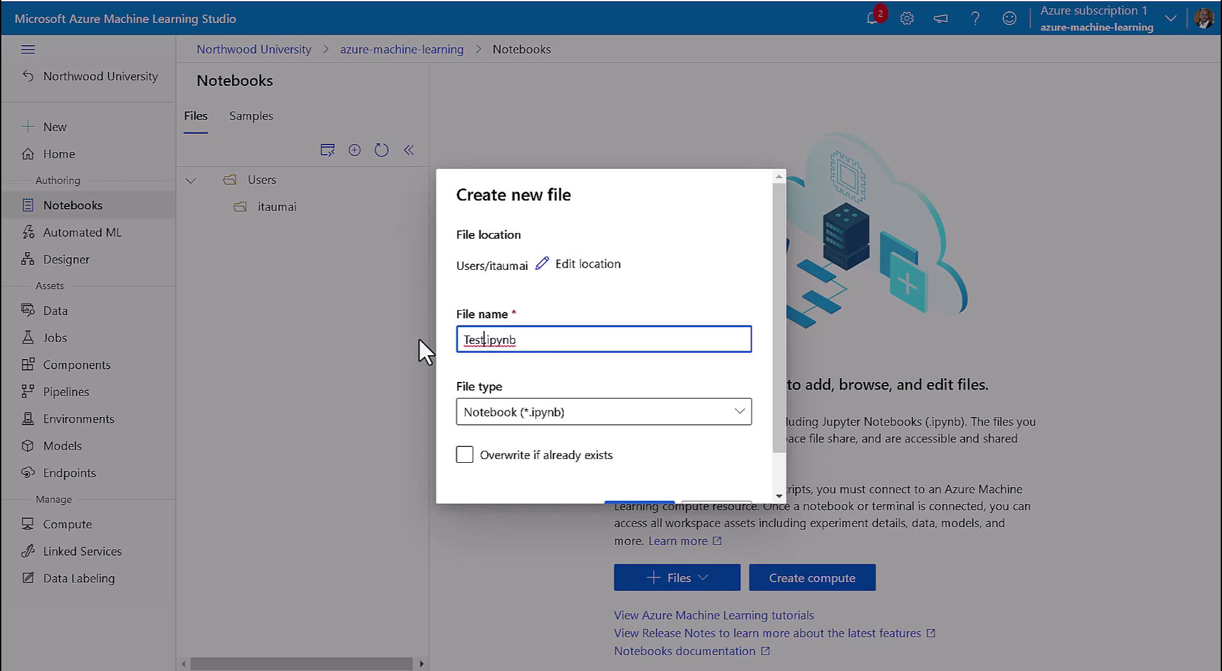
text(-Bikes)
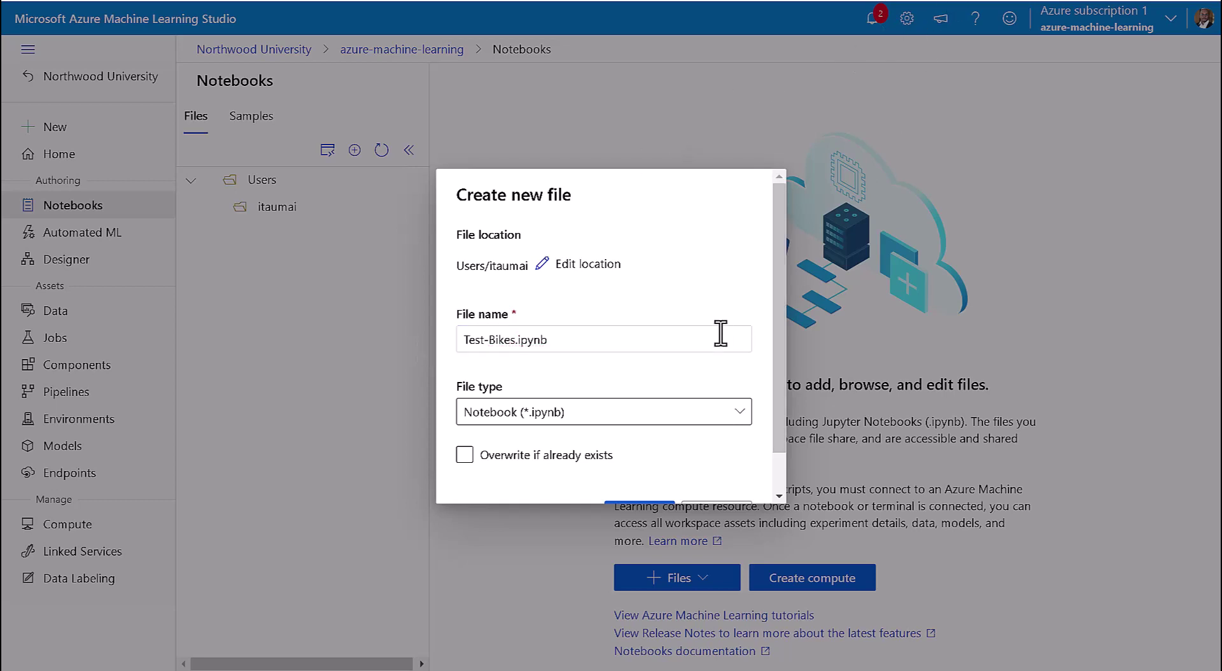
Keep Notebook (*.ipynb) as the file type and create the Test-Bikes.ipynb file
scroll(720, 344, down, 2)
click(542, 410)
click(541, 410)
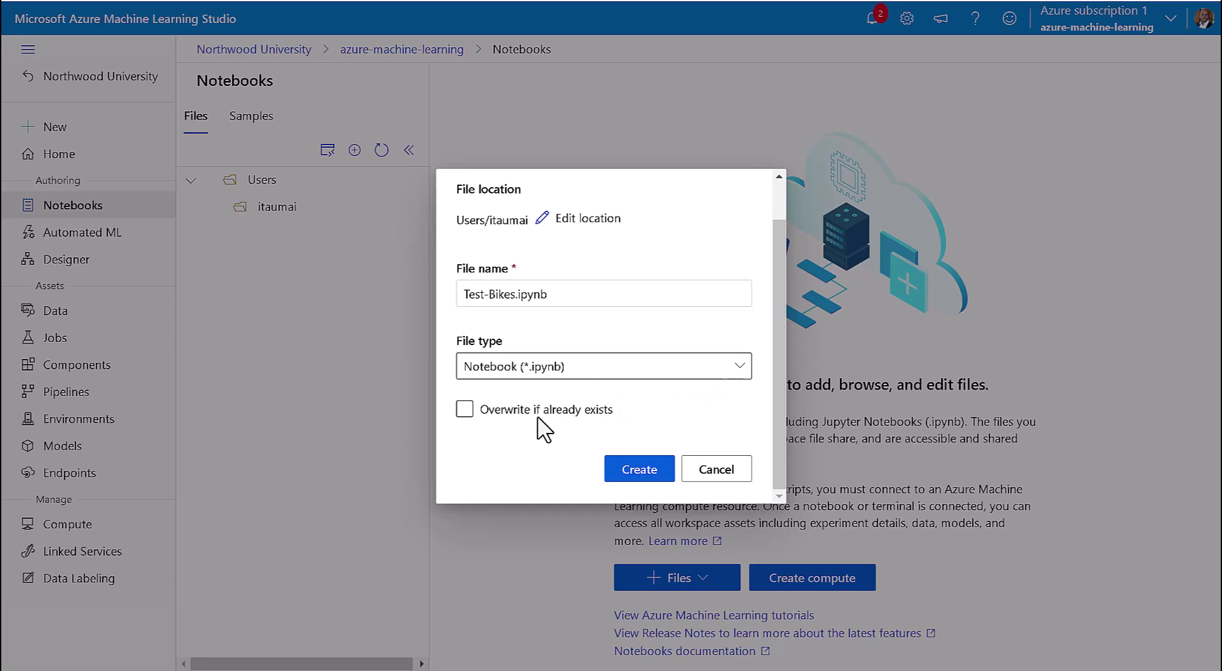
click(688, 373)
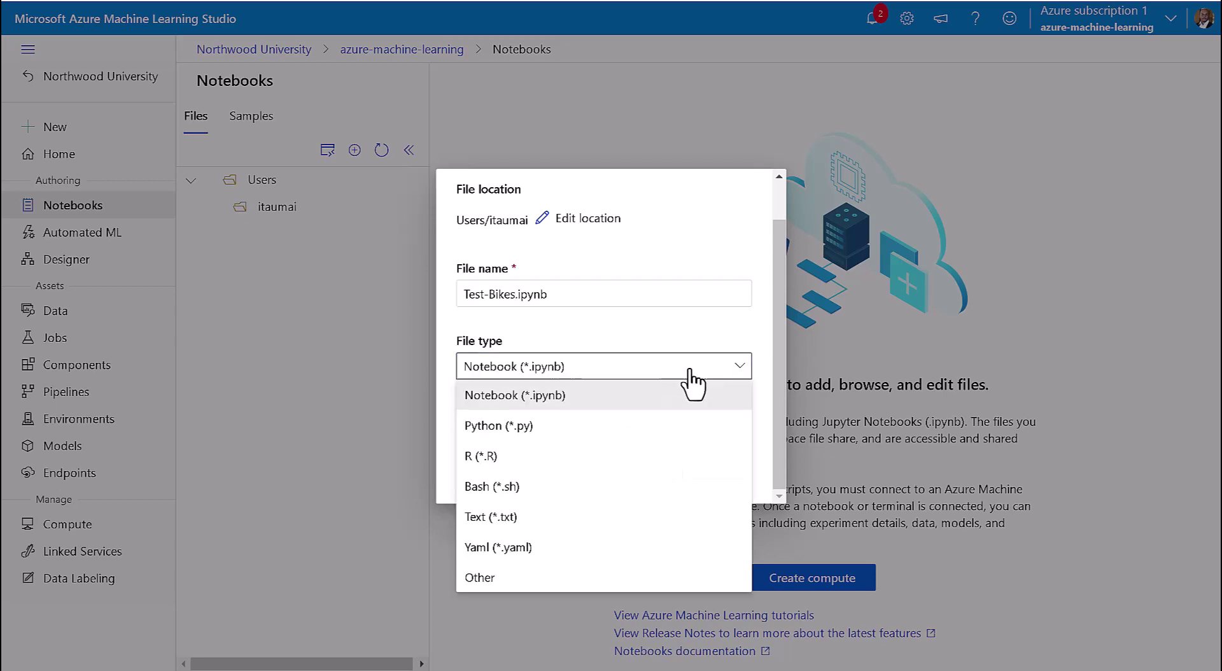
click(693, 372)
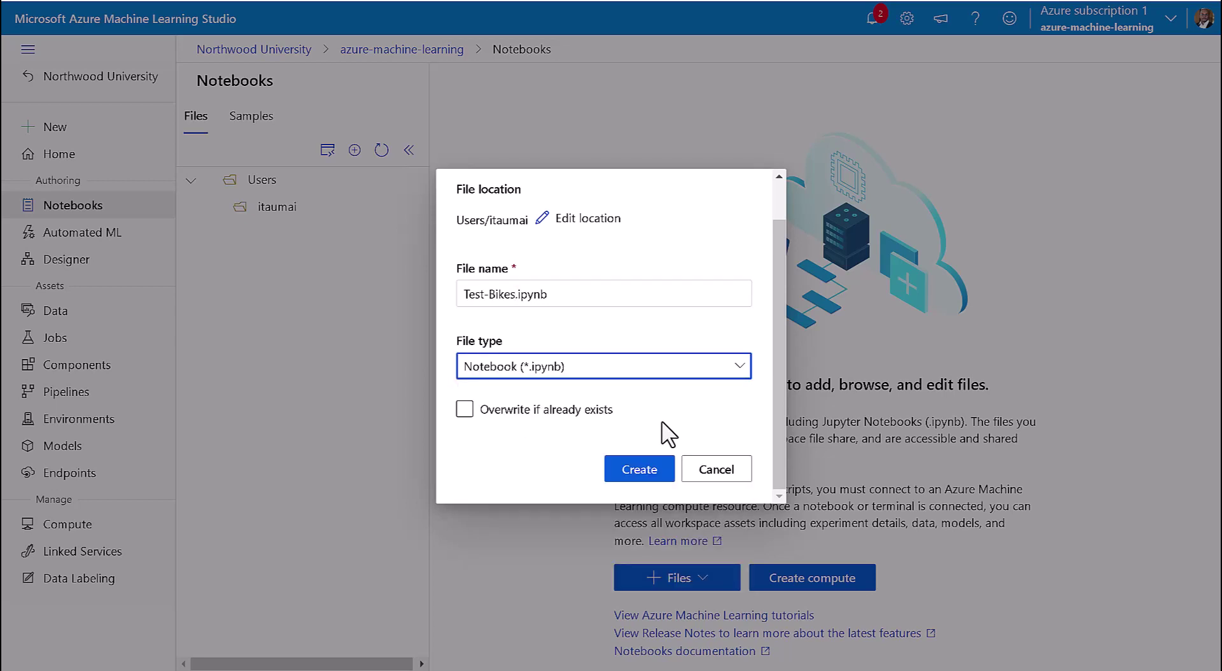
click(642, 473)
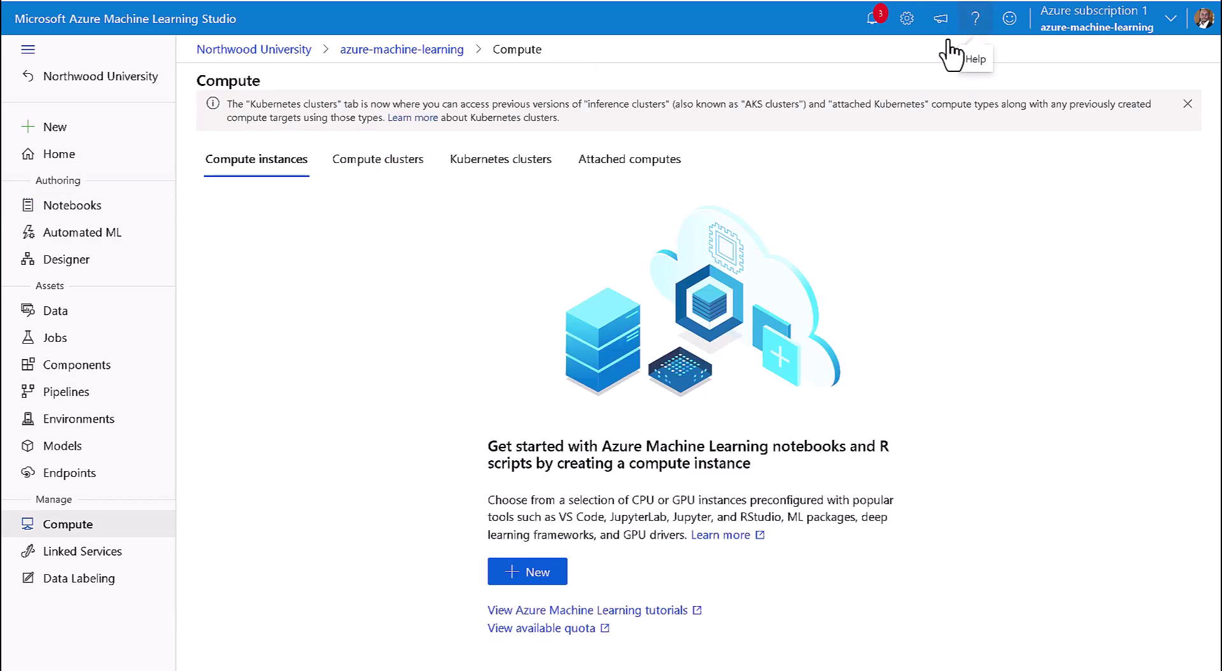
Create a CPU compute instance named MSBACompute with the recommended Standard_DS11_v2 virtual machine size
click(513, 572)
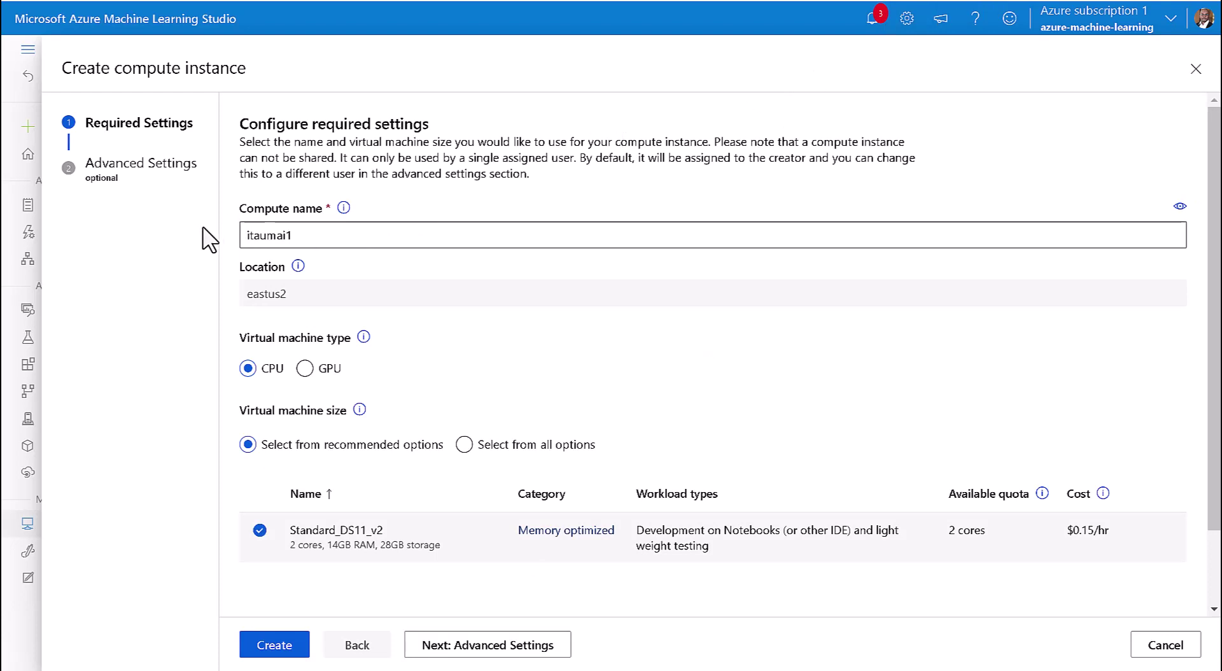
click(308, 235)
drag(308, 235, 226, 240)
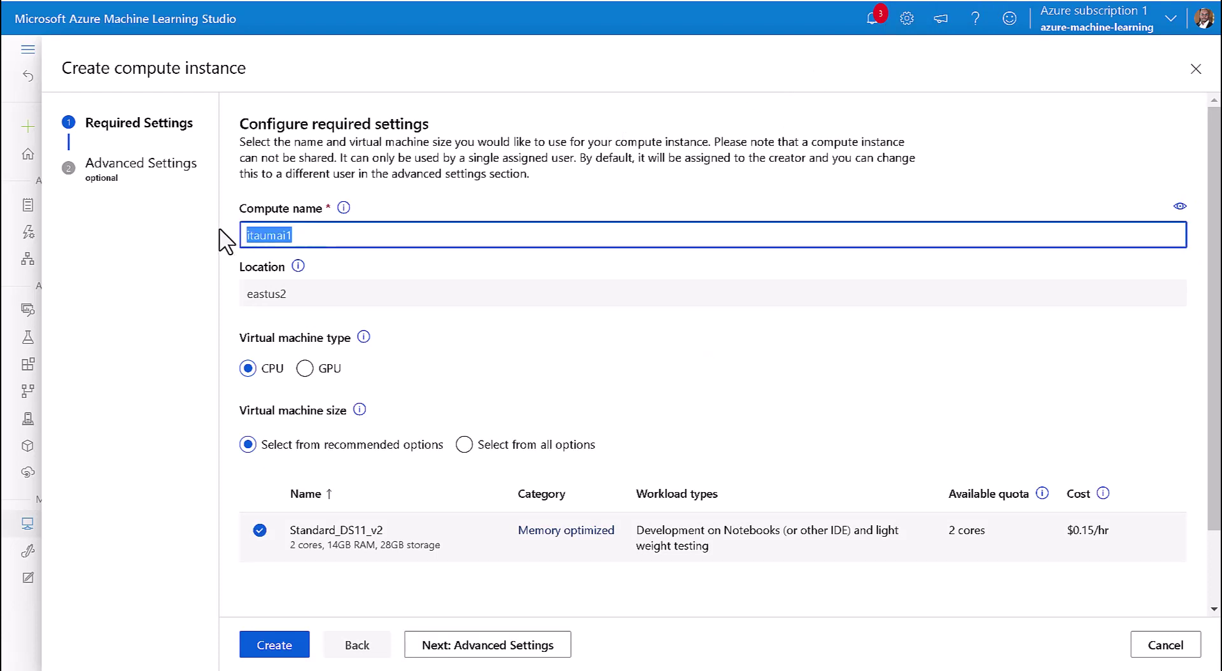
text(MSBACompute)
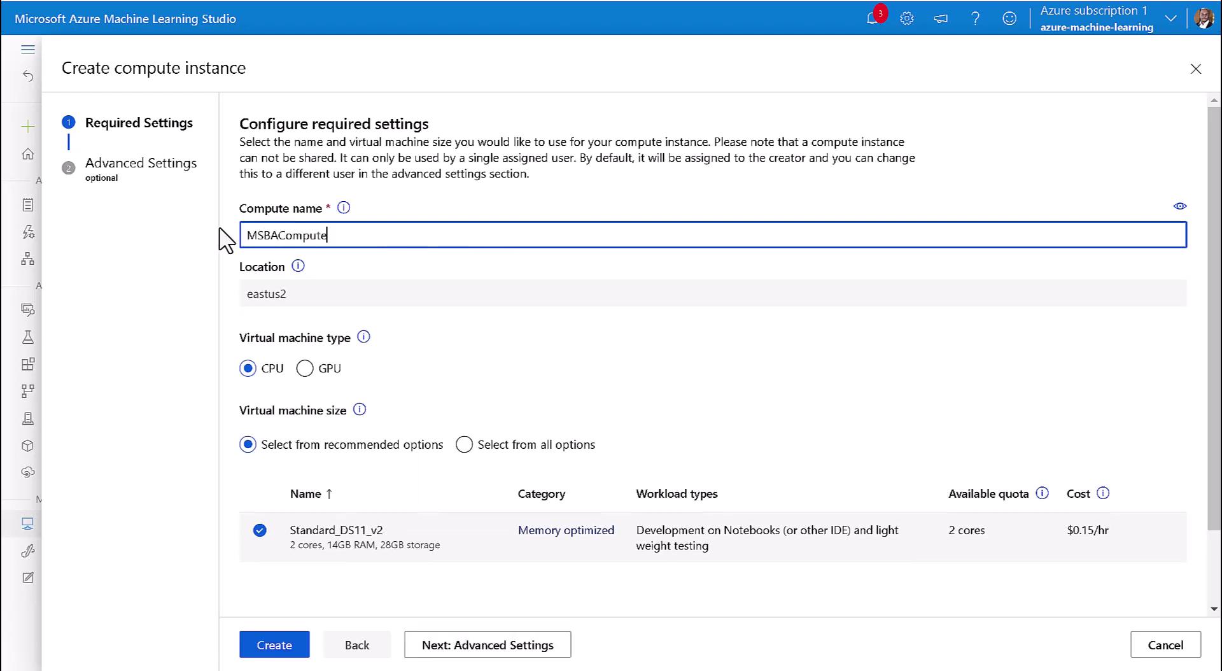
click(967, 1)
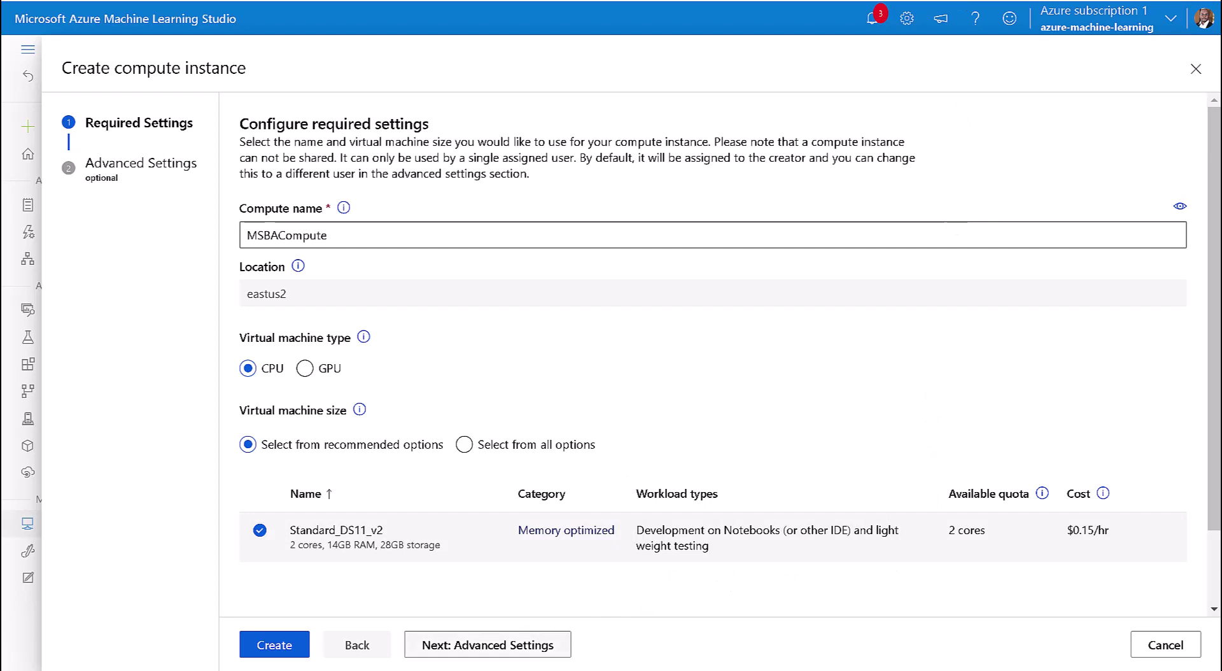
click(260, 644)
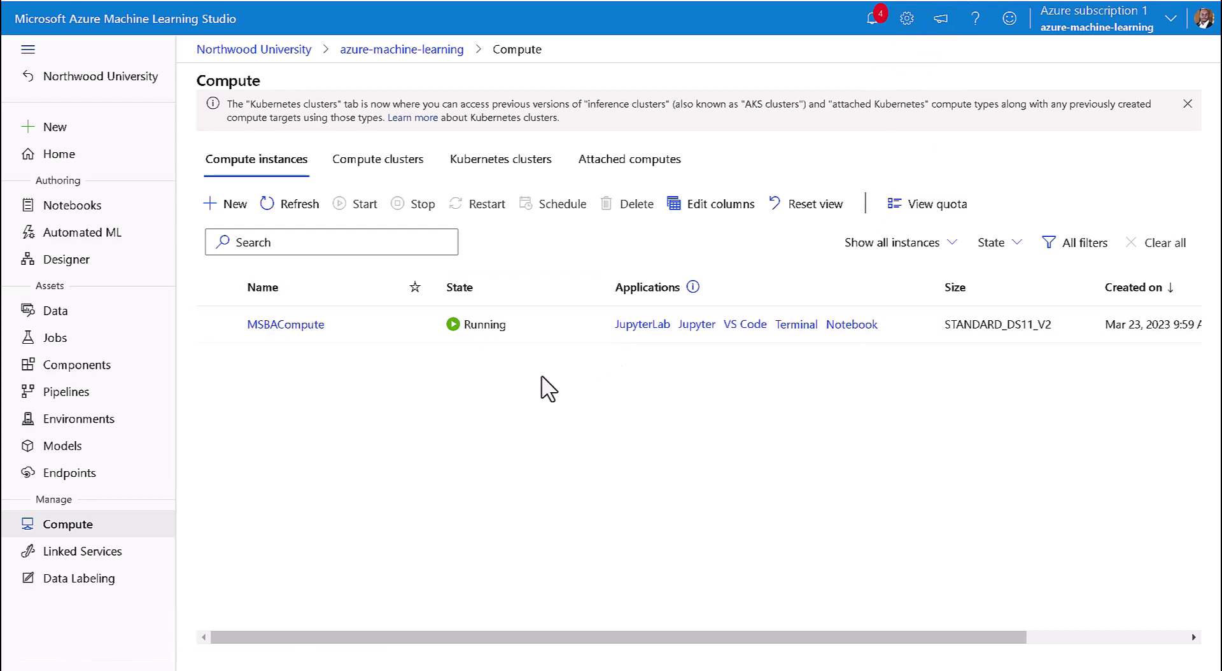
Return to the Test-Bikes.ipynb notebook, dismiss the two feature tips and check which compute instance it is attached to
click(81, 204)
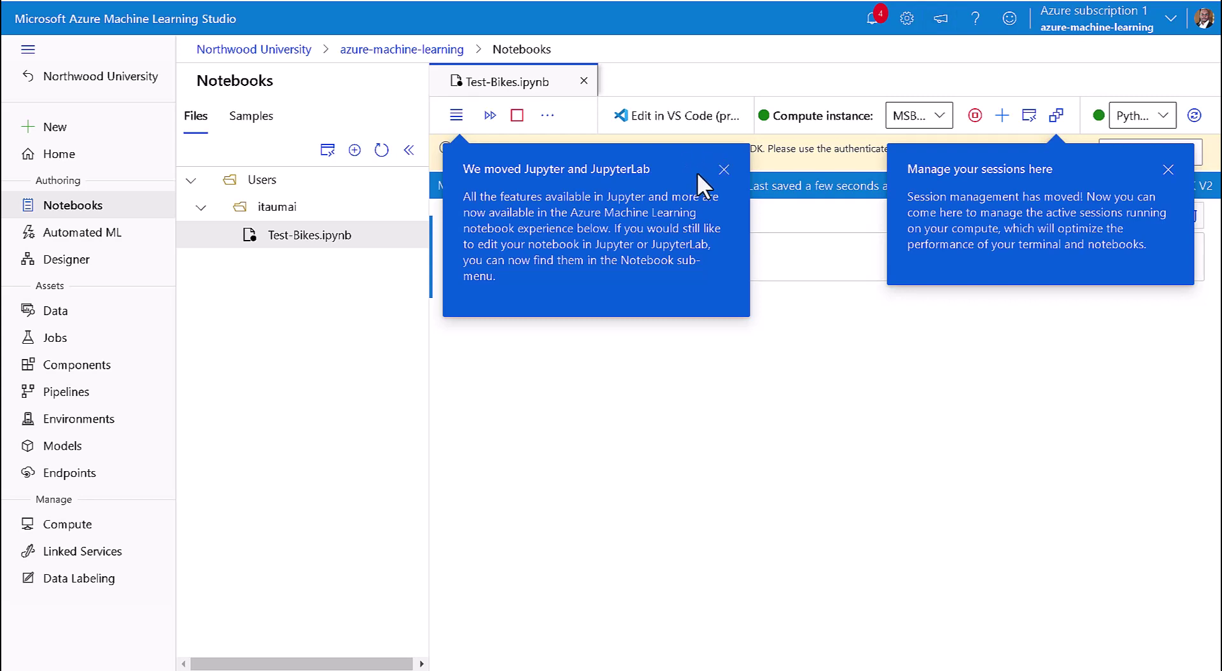
click(724, 169)
click(1168, 169)
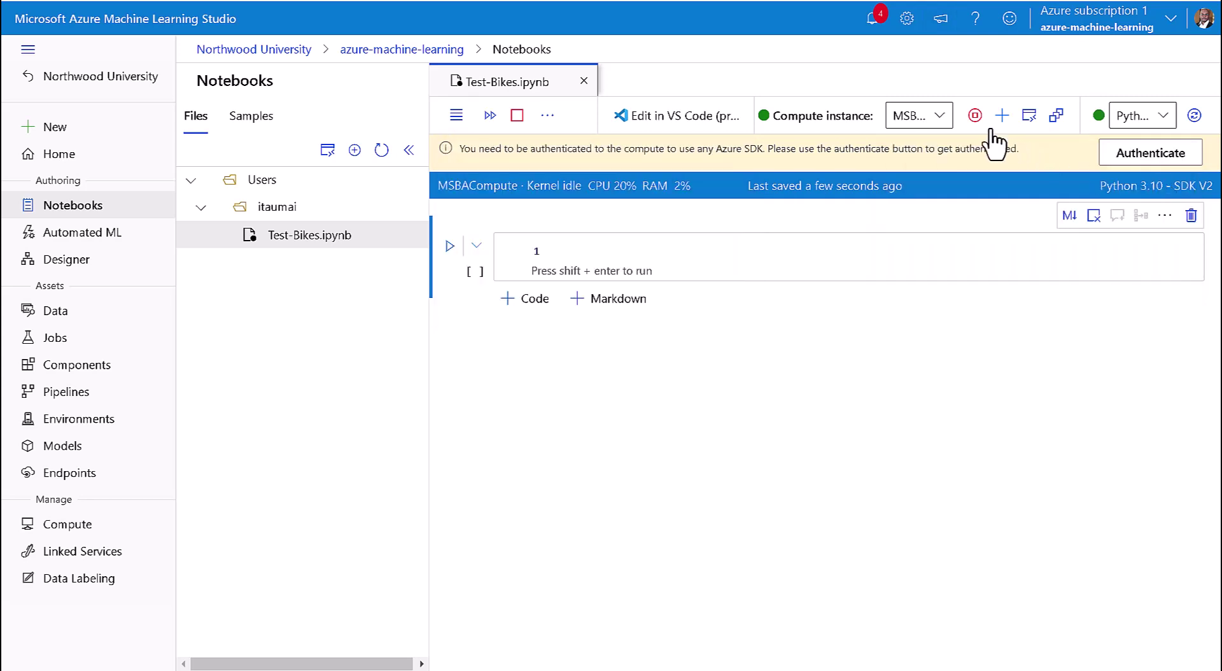
click(944, 118)
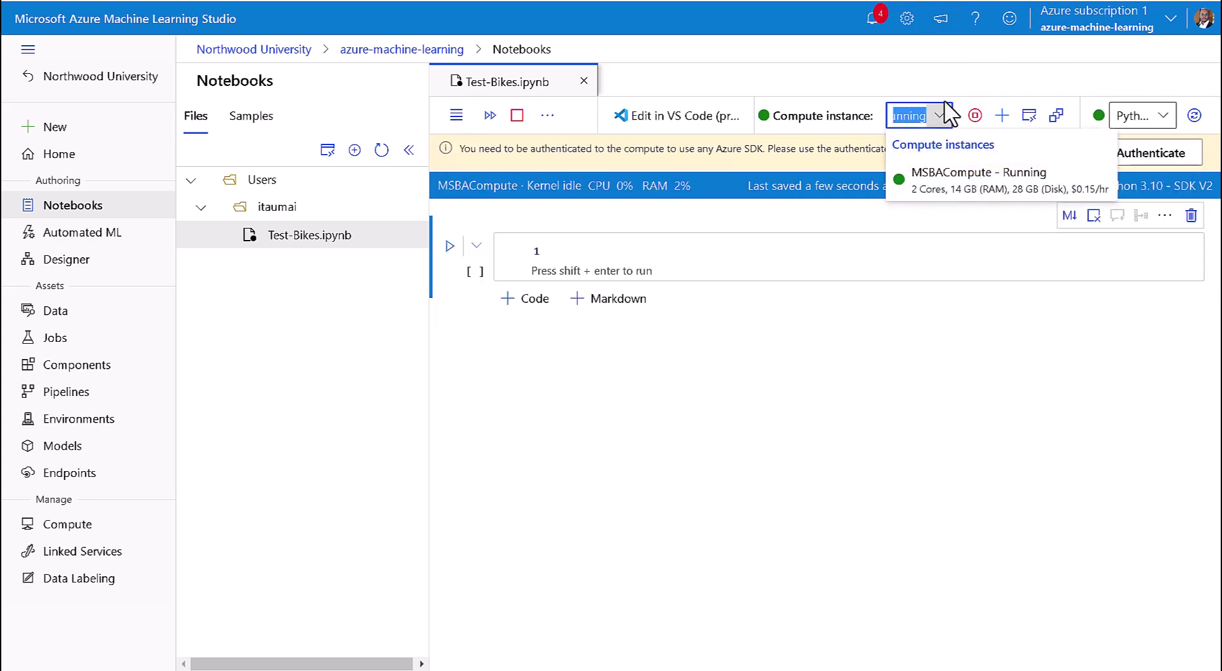
click(946, 87)
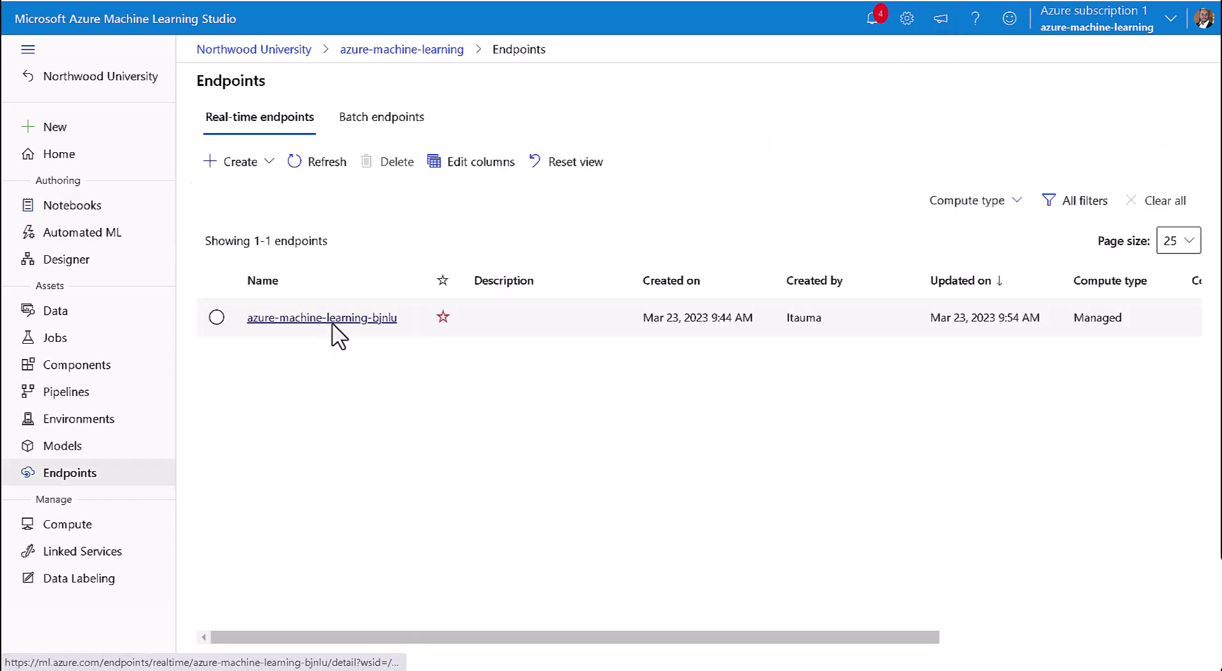
From the azure-machine-learning-bjnlu endpoint's consumption info, copy the REST endpoint URL into a new Notepad document and copy the primary key
click(331, 317)
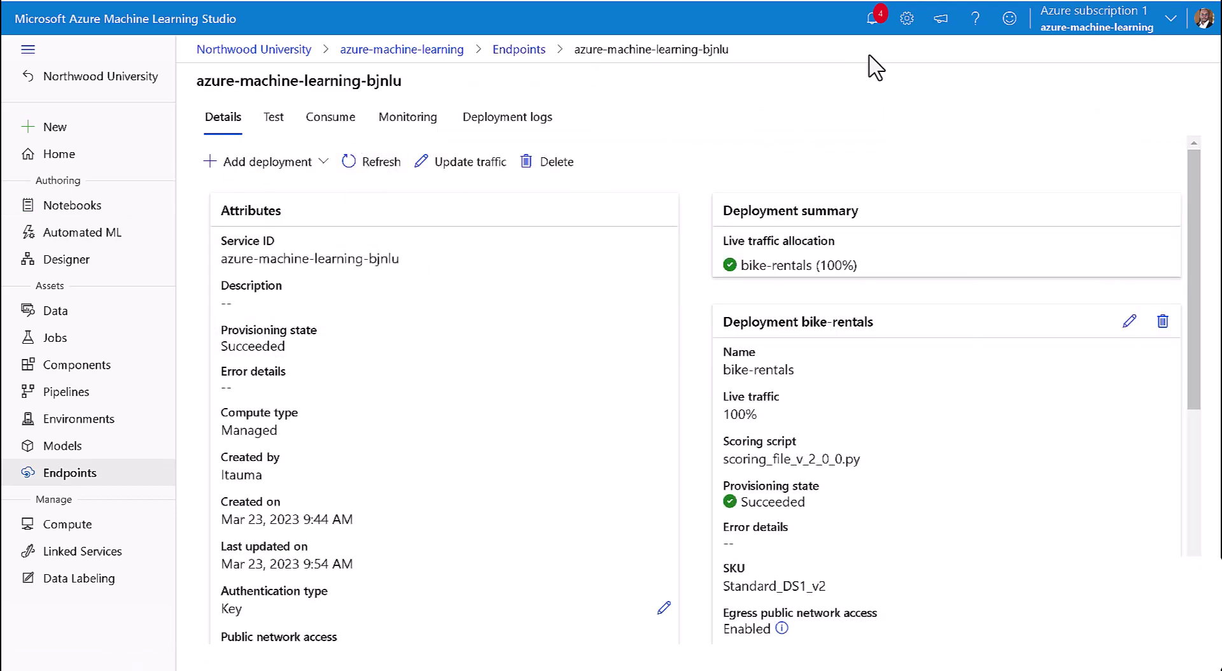
click(341, 117)
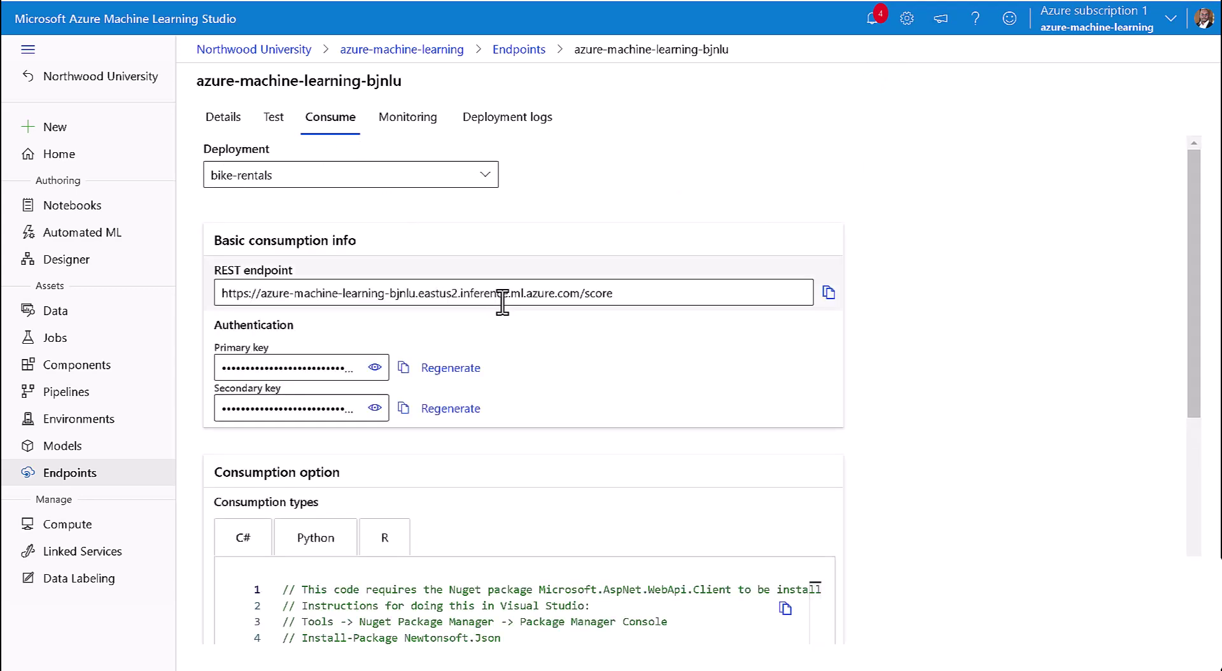
click(828, 294)
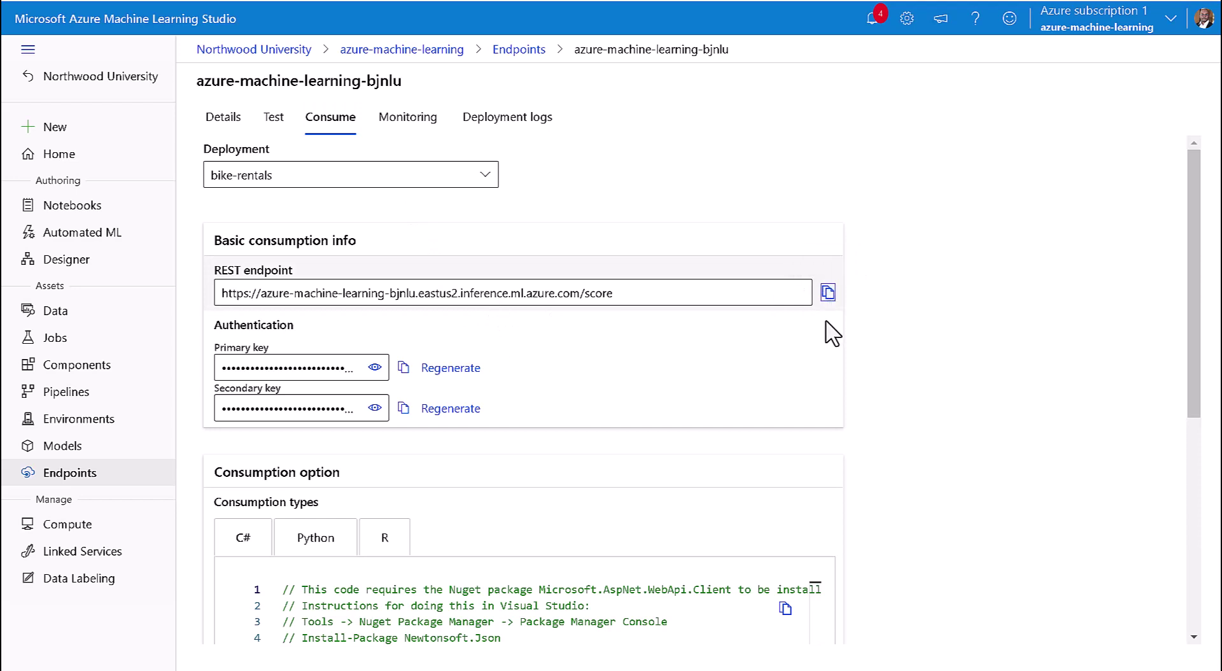
key(super+r)
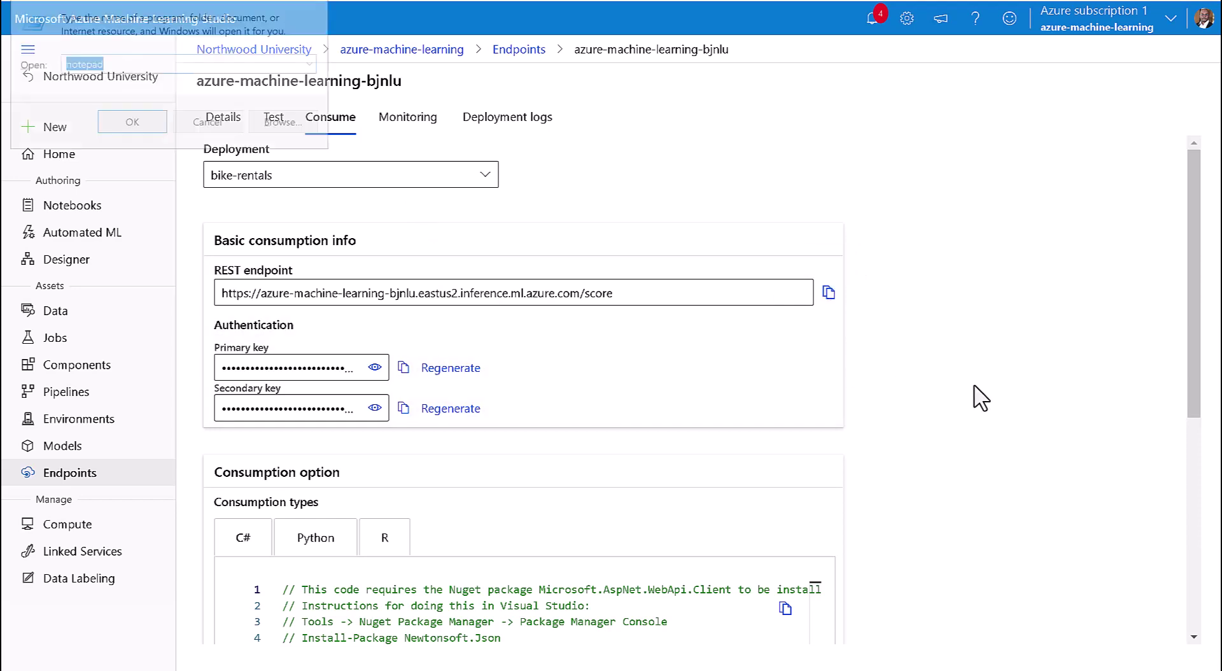
key(Return)
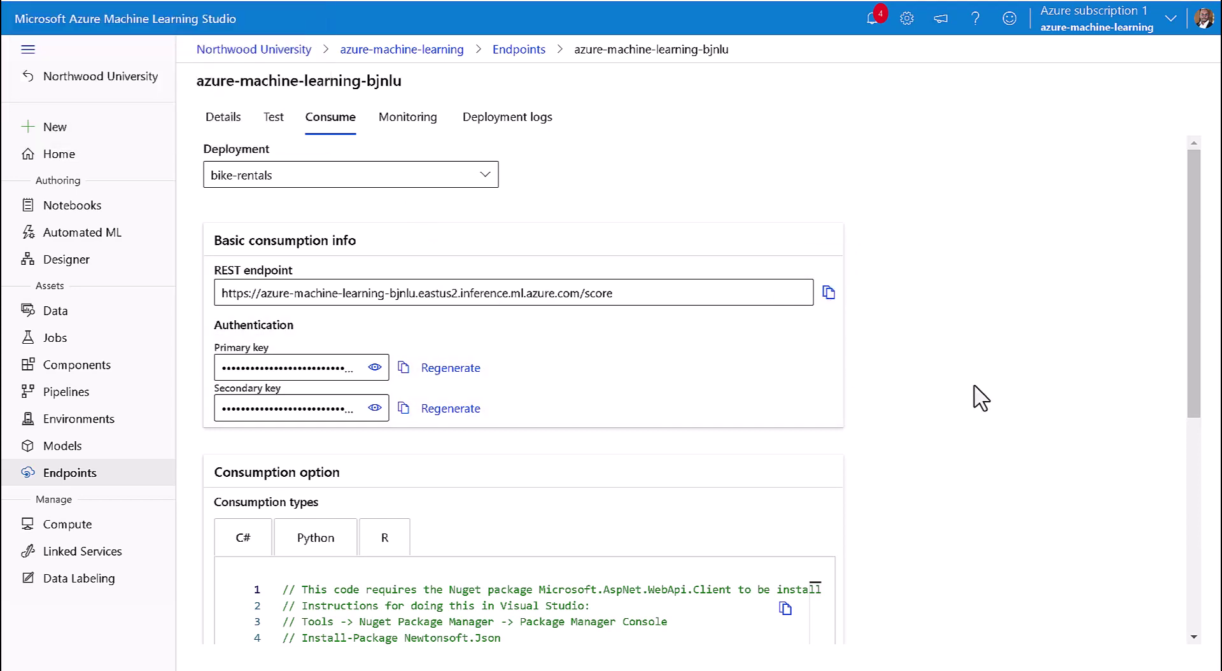
key(ctrl+v)
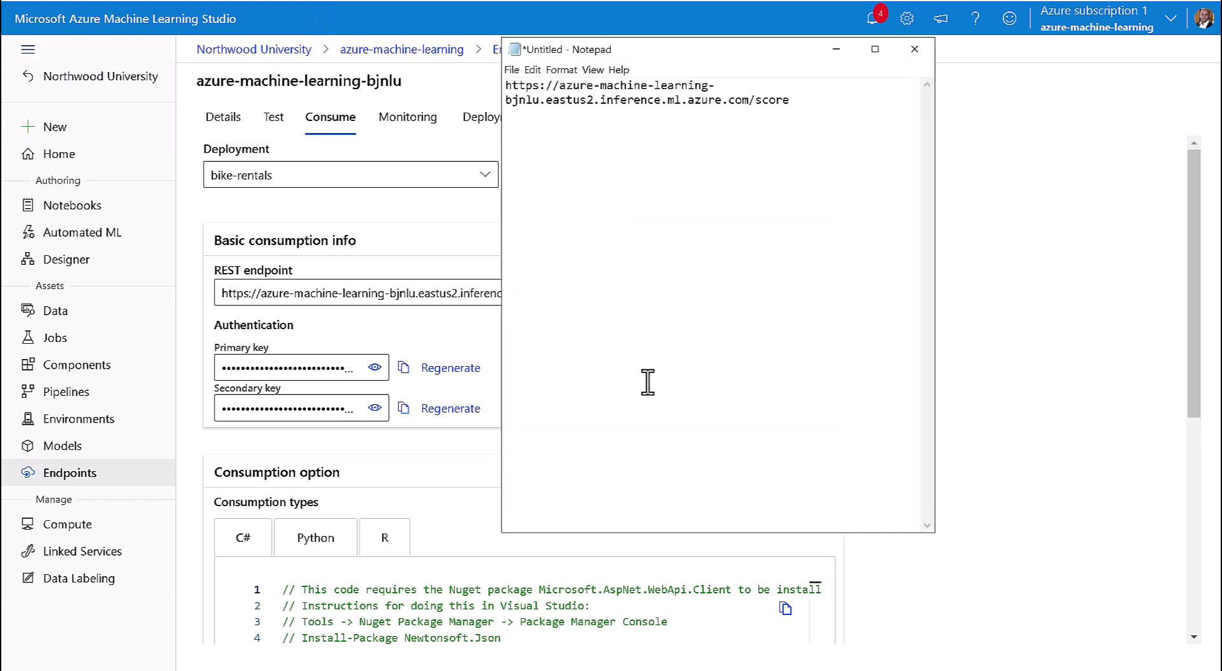
click(1064, 286)
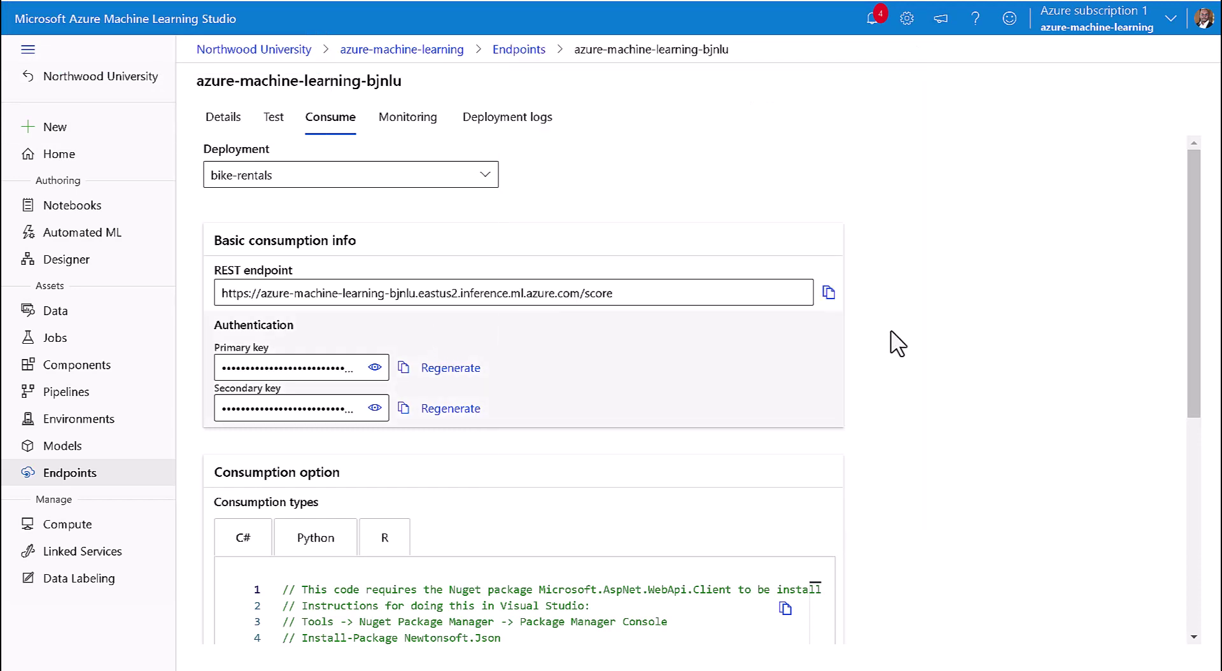
click(404, 369)
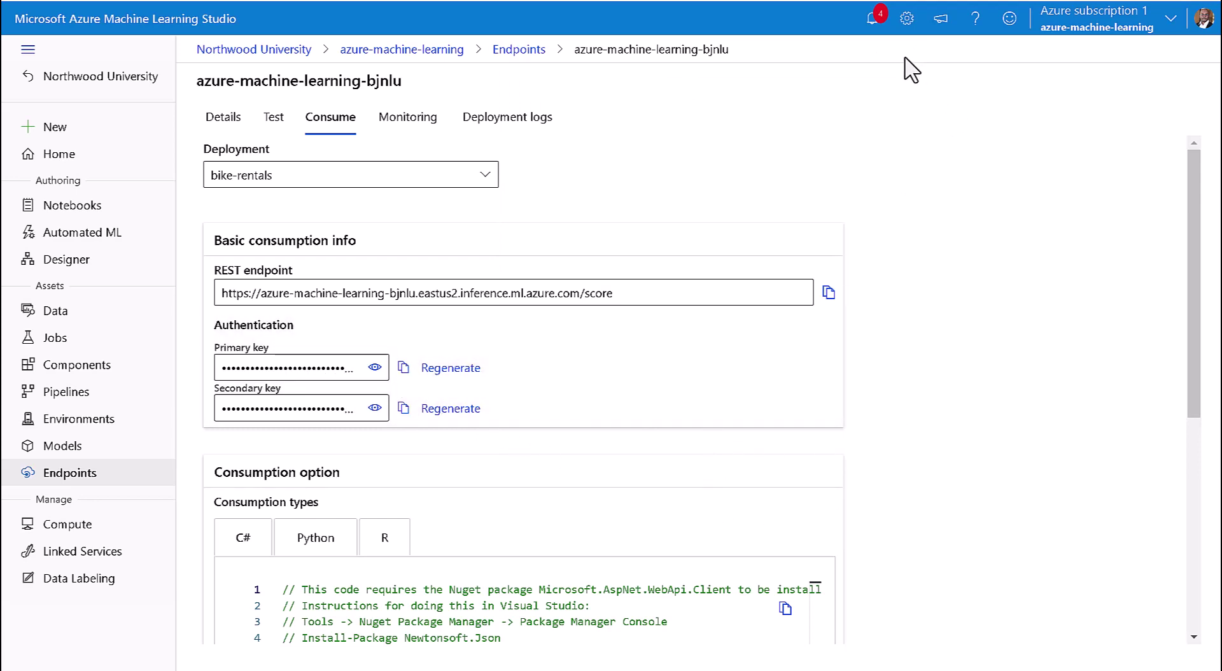
Show the endpoint's Python consumption sample, review its request data and select the entire code for copying
scroll(316, 461, down, 1)
click(317, 461)
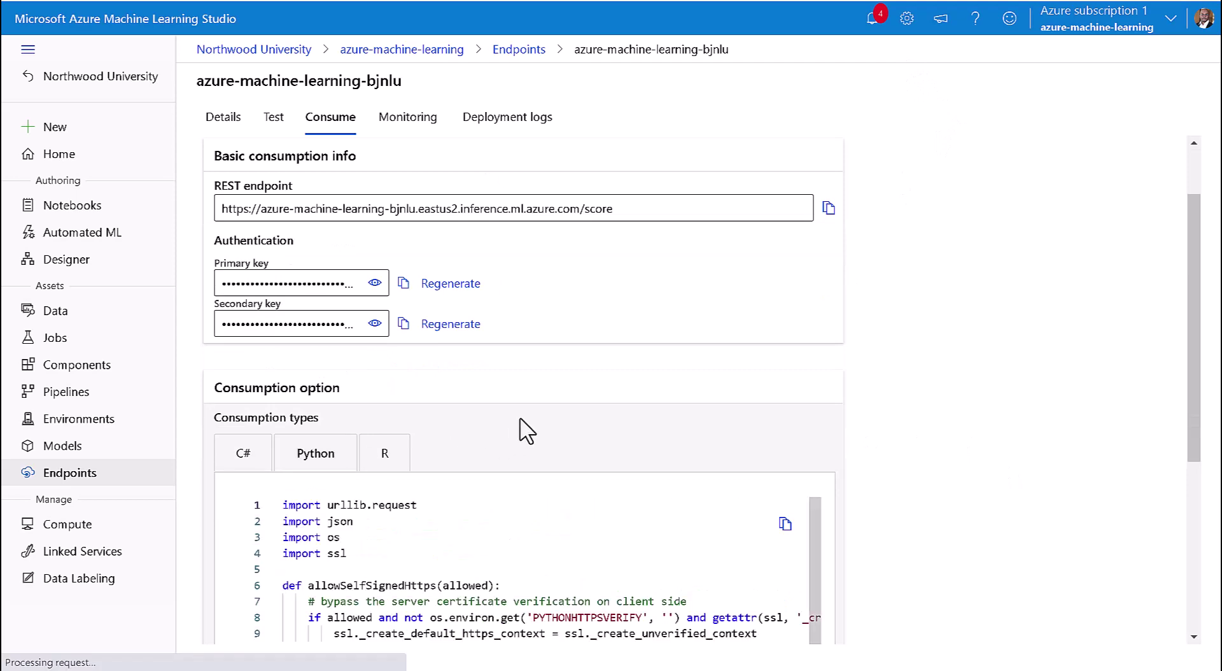
scroll(445, 480, down, 1)
scroll(421, 407, down, 4)
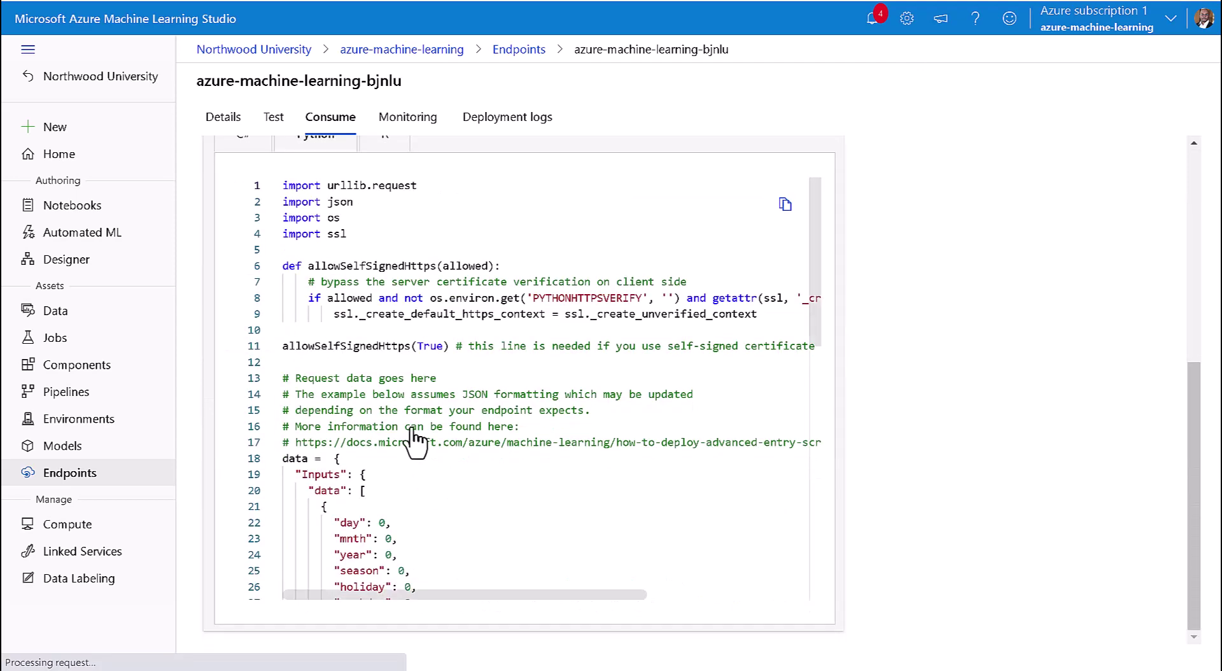
scroll(425, 446, down, 2)
scroll(428, 481, down, 3)
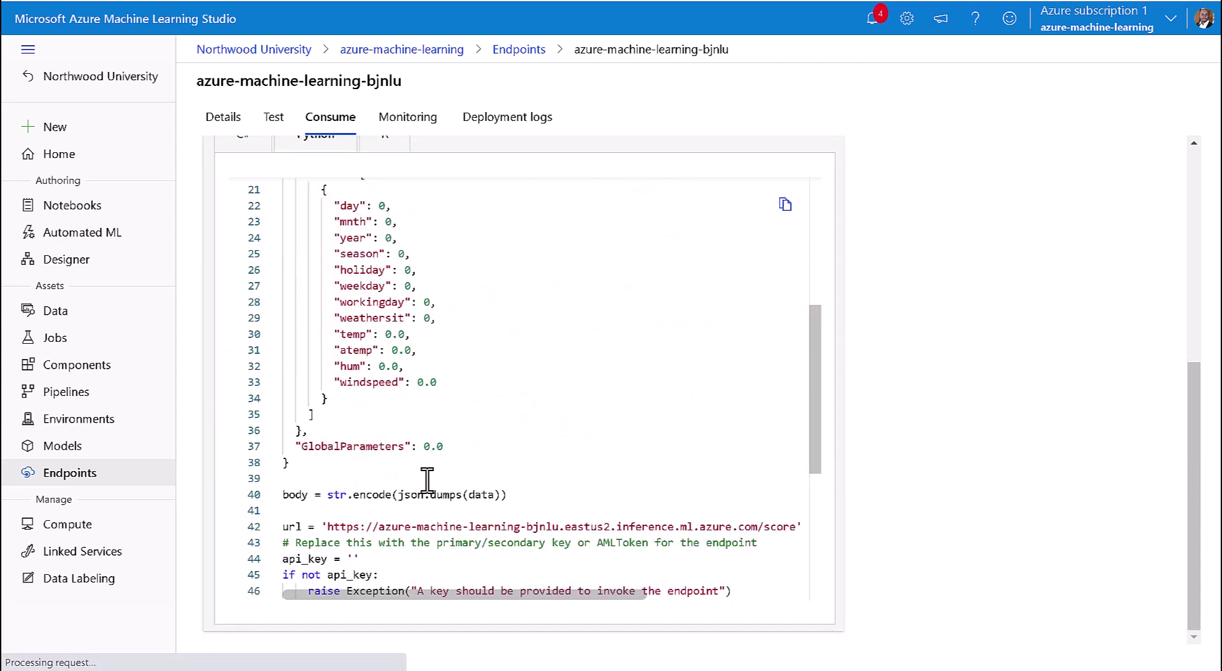
scroll(427, 481, up, 5)
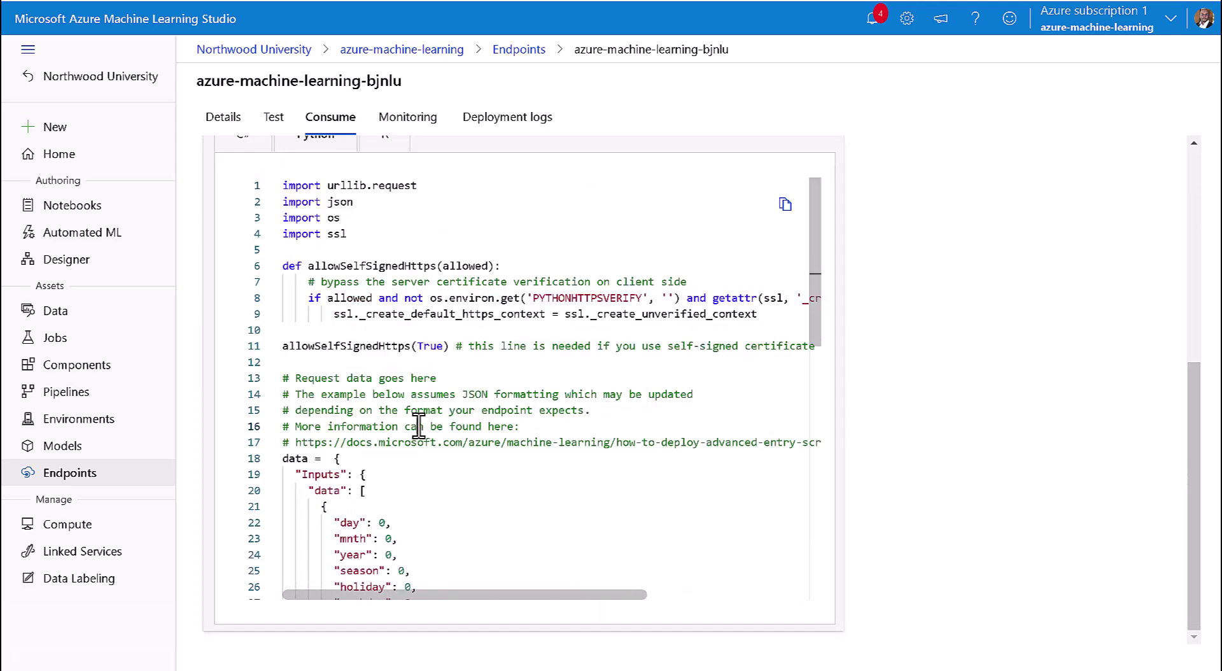
key(ctrl+a)
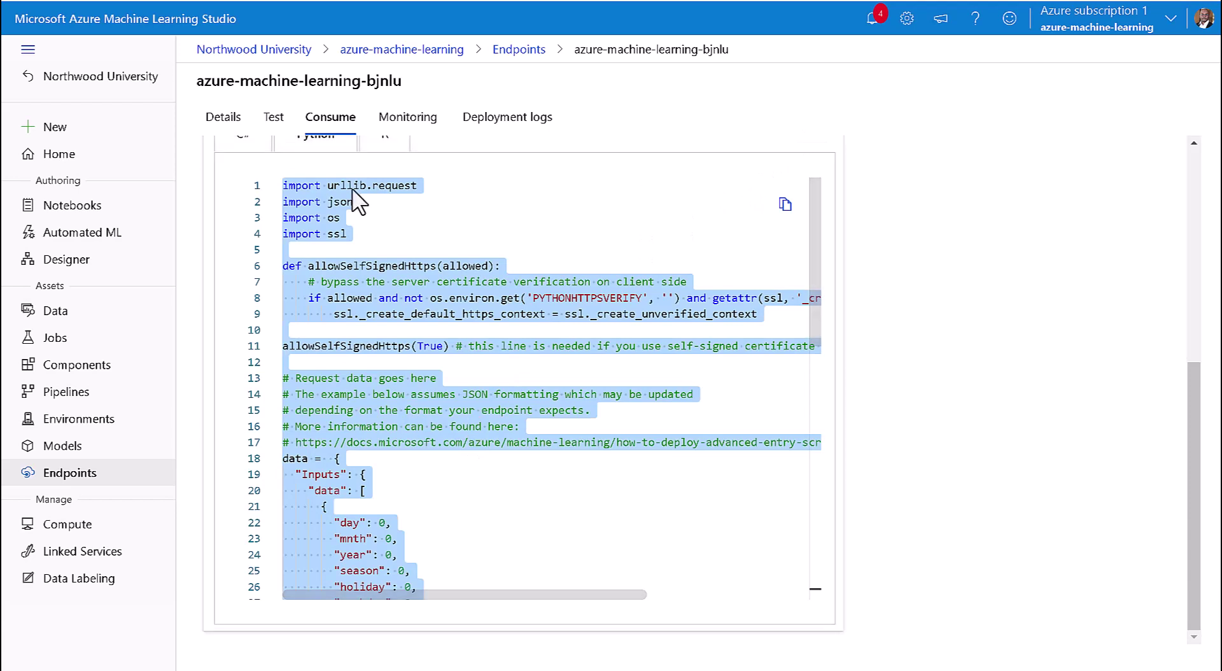
Paste the Python consumption code into the empty first cell of the Test-Bikes.ipynb notebook
click(73, 206)
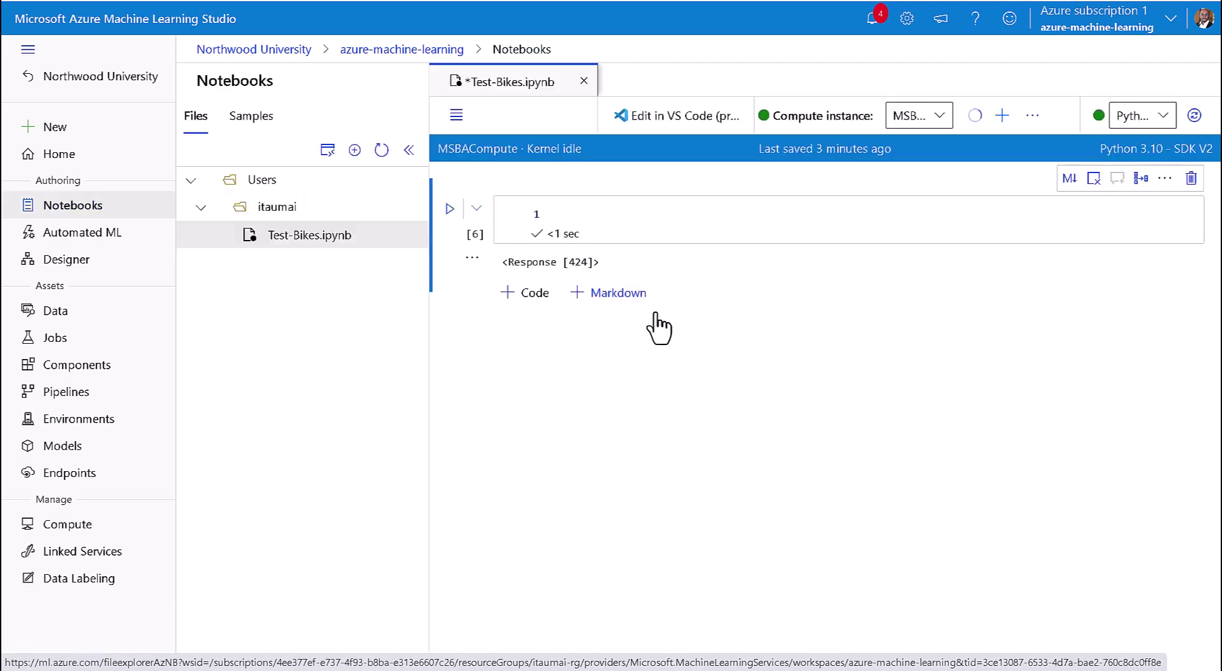
click(605, 213)
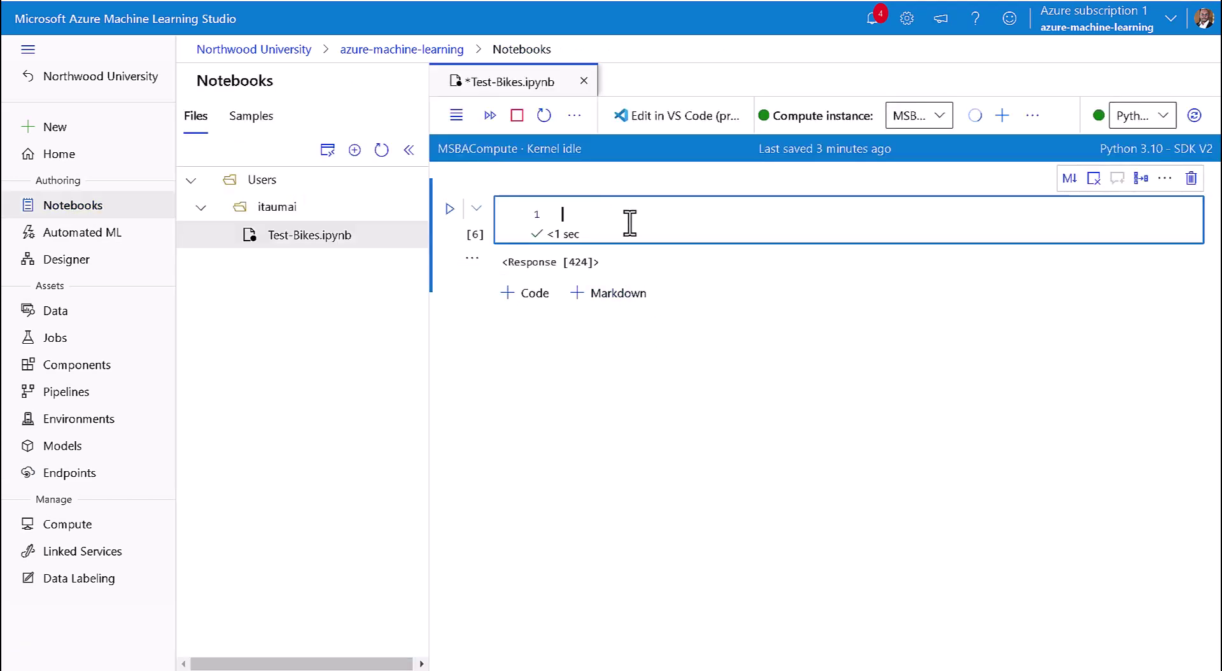
key(ctrl+v)
scroll(710, 296, up, 3)
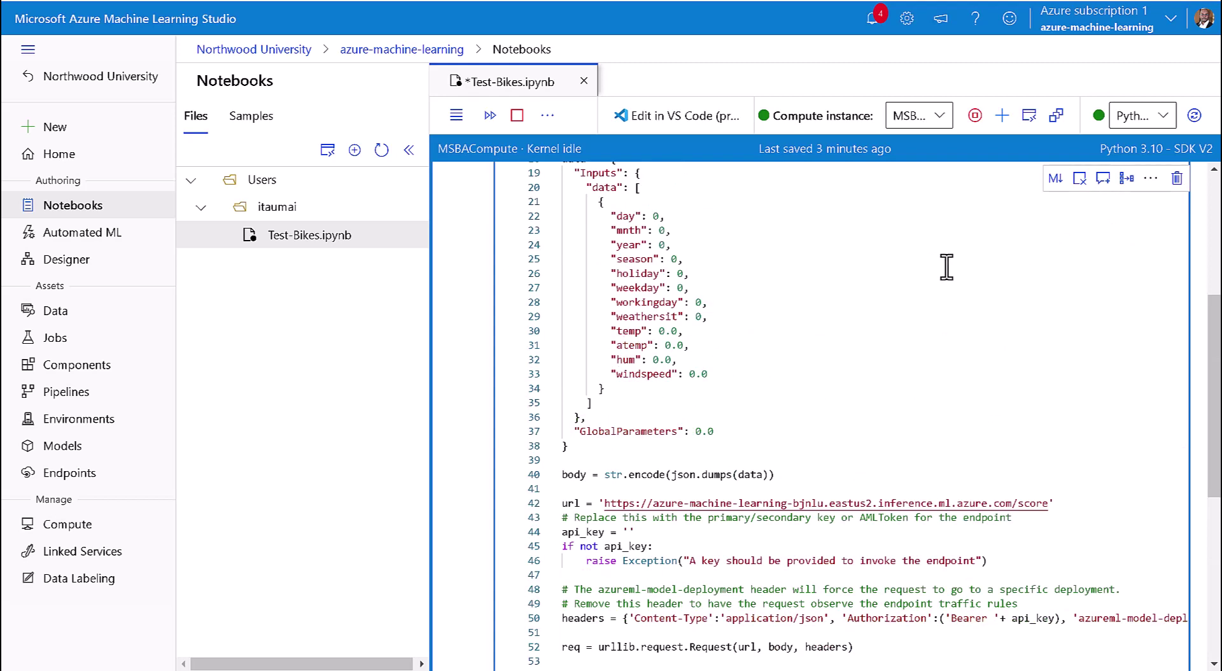
Fill in the request data: day 1, mnth 1, year 2022, season 1, weekday 6, weathersit 2, temp 0.34, atemp 0.36, hum 0.81, windspeed 0.16
click(666, 245)
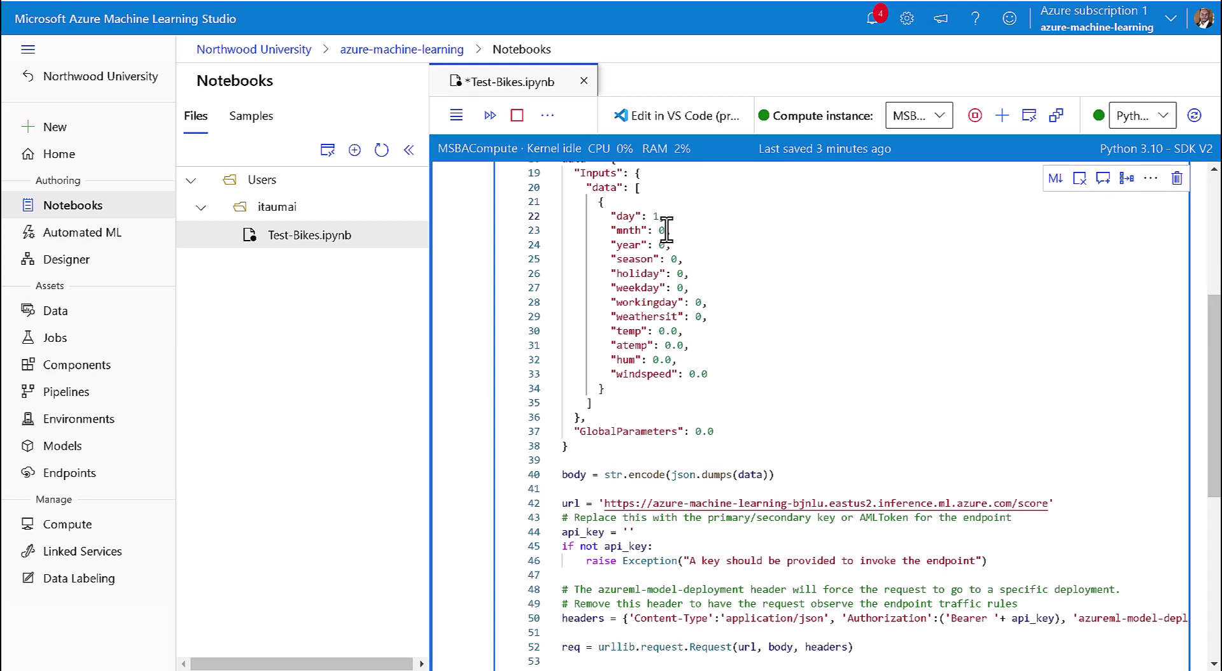
click(666, 230)
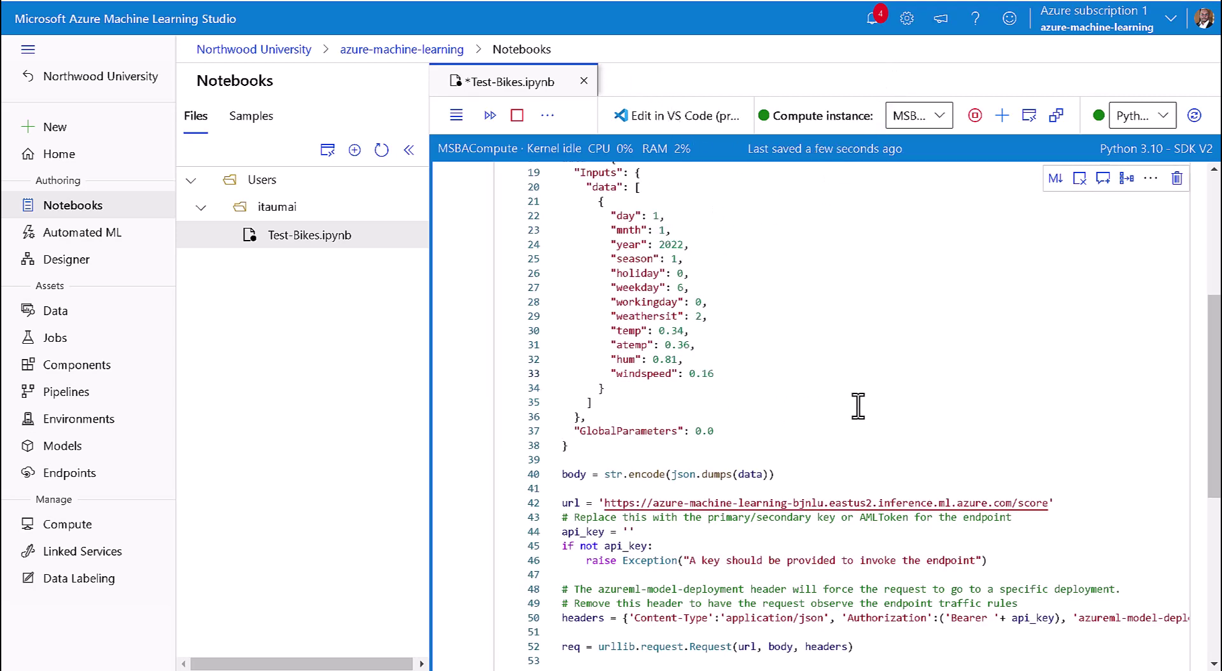
scroll(859, 407, up, 4)
scroll(858, 406, down, 7)
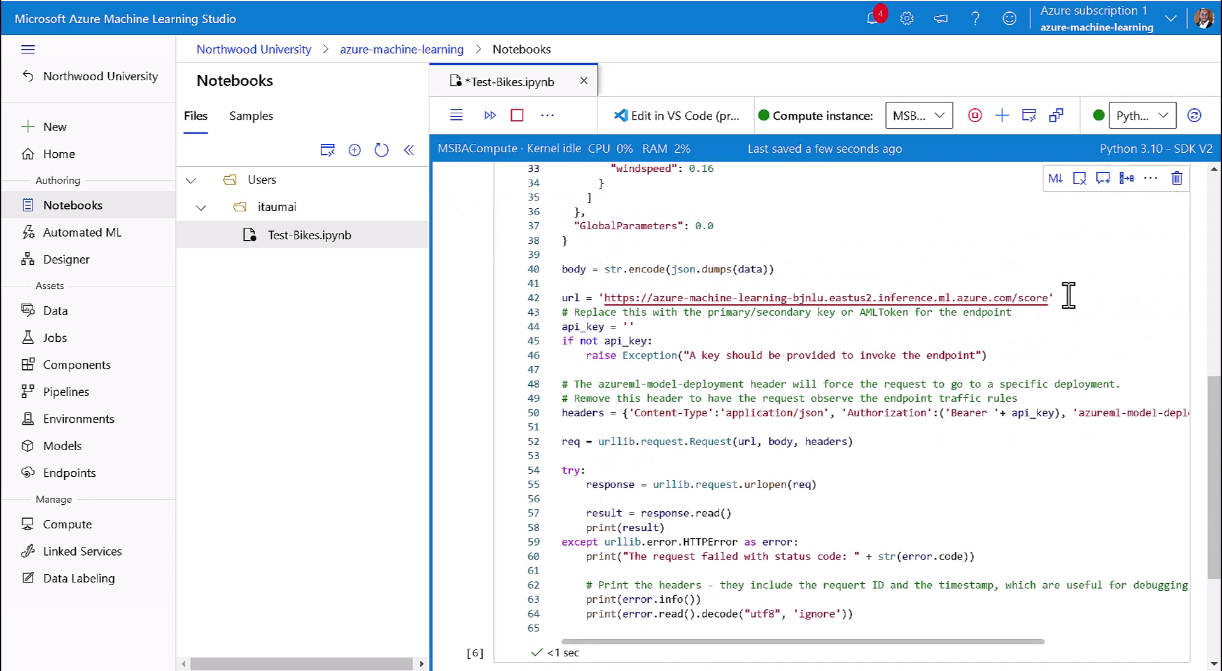
scroll(1069, 295, up, 5)
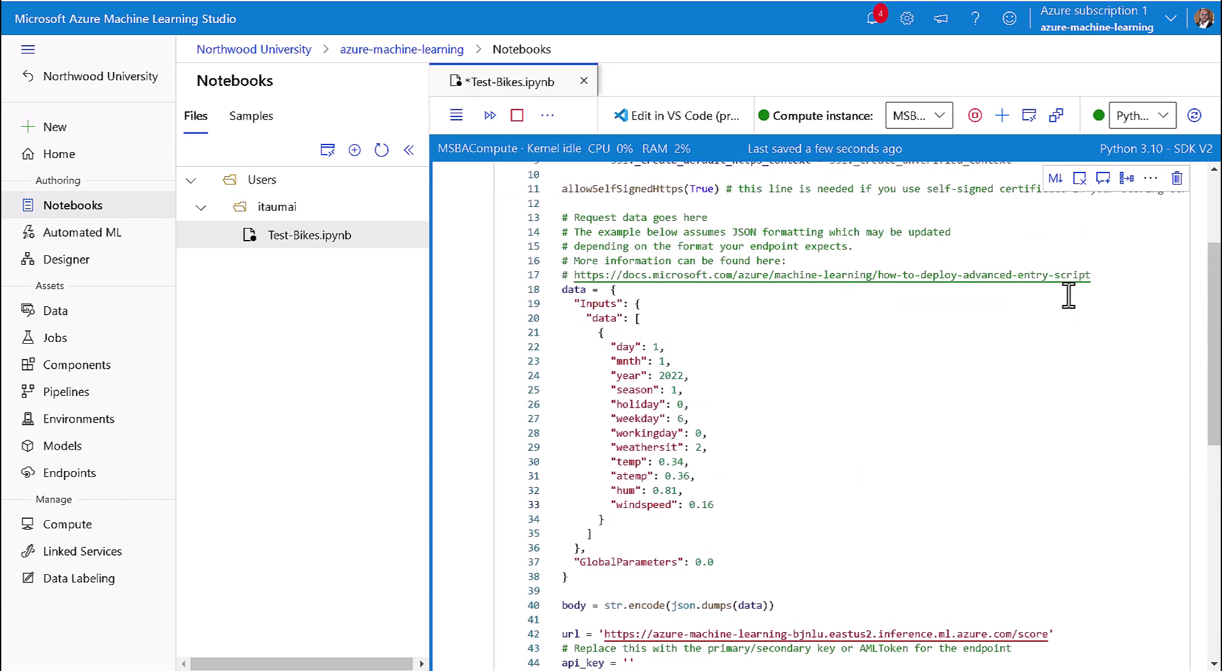
scroll(1068, 294, down, 2)
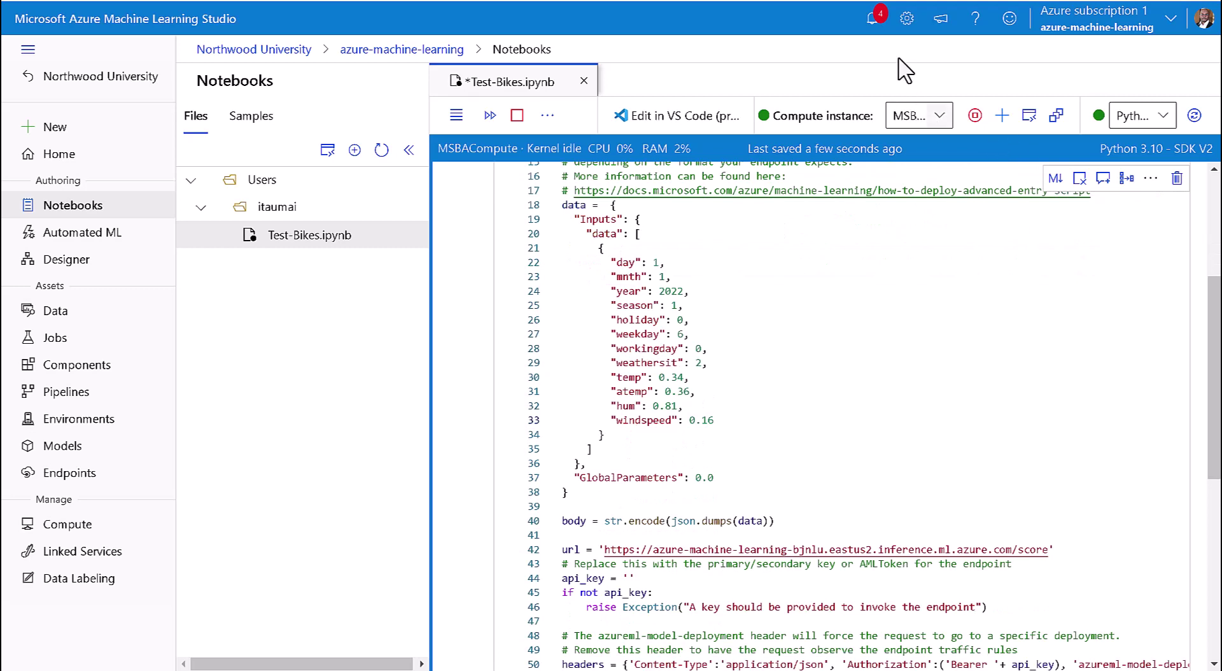
Paste the endpoint's primary key as the api_key value in the notebook's Python code
scroll(803, 380, down, 4)
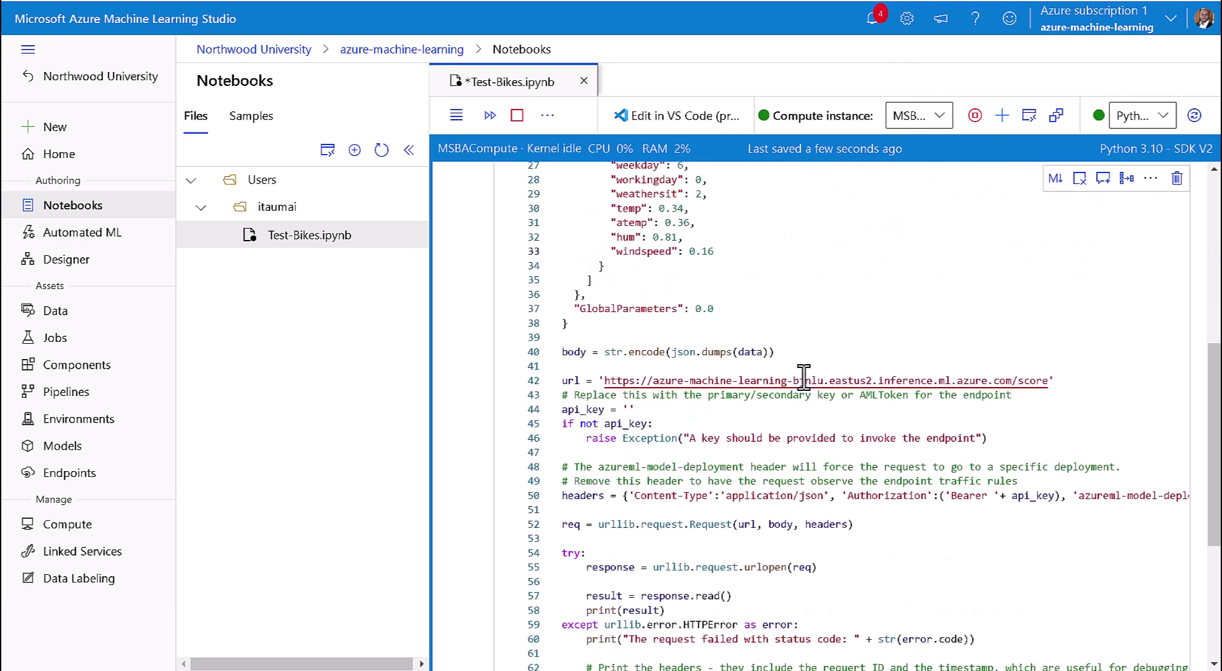
click(631, 410)
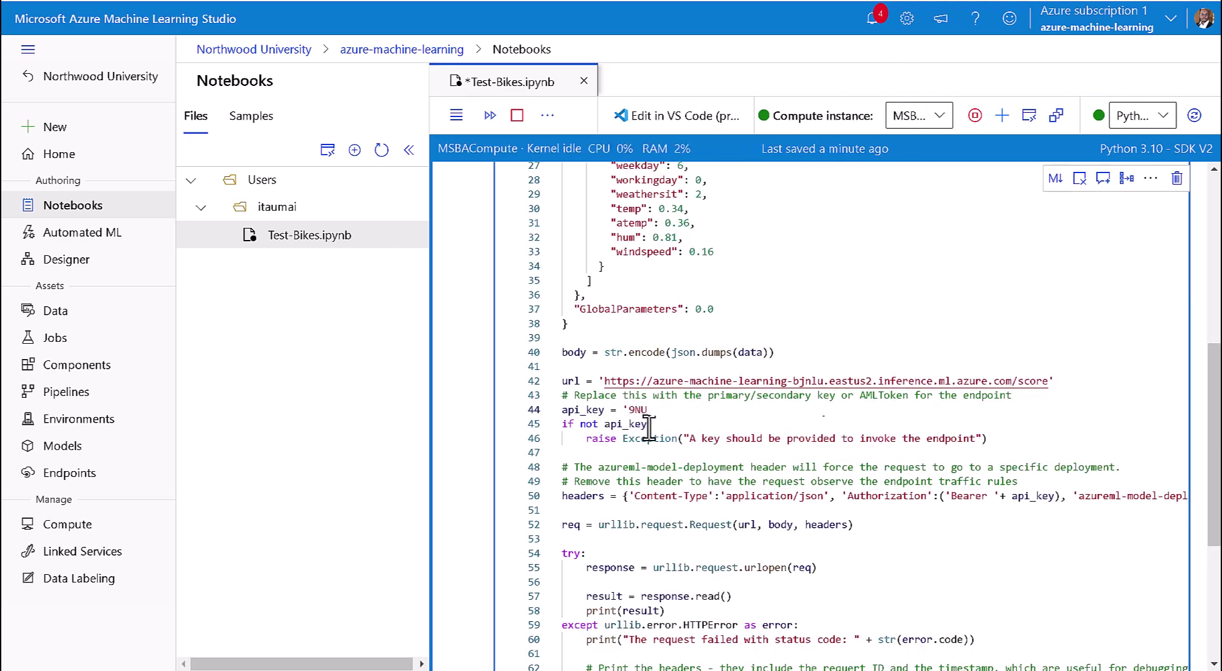
key(ctrl+v)
Run the notebook cell with the single-day request data and check its prediction output
key(ctrl+Home)
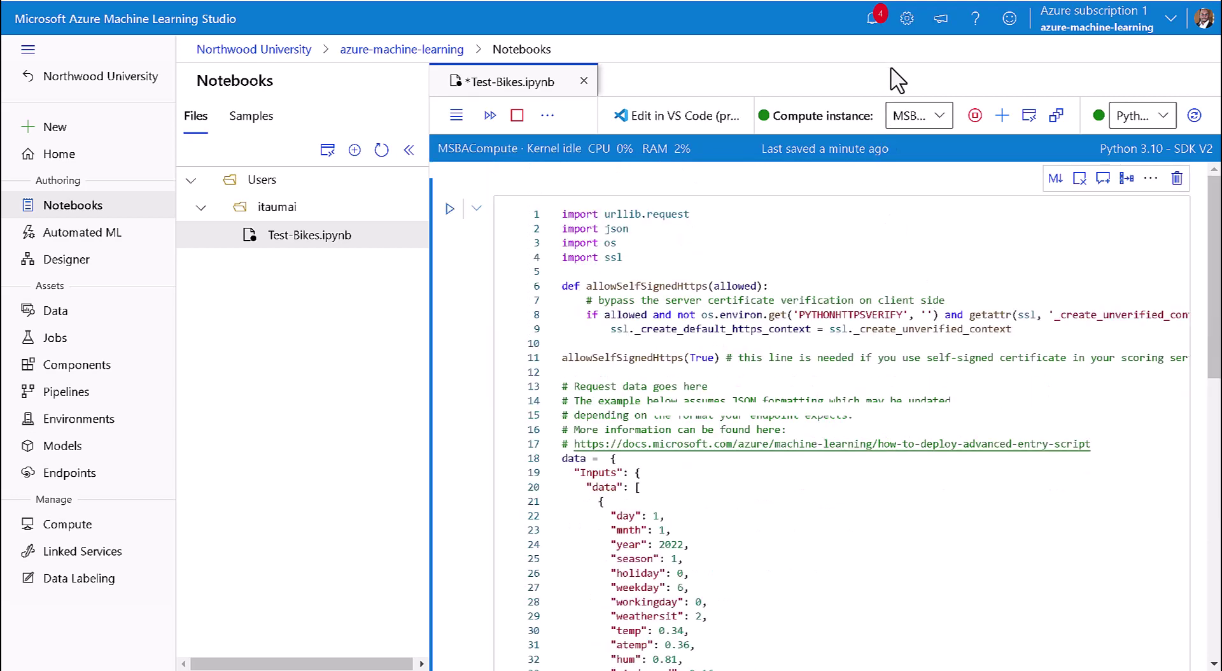
click(450, 210)
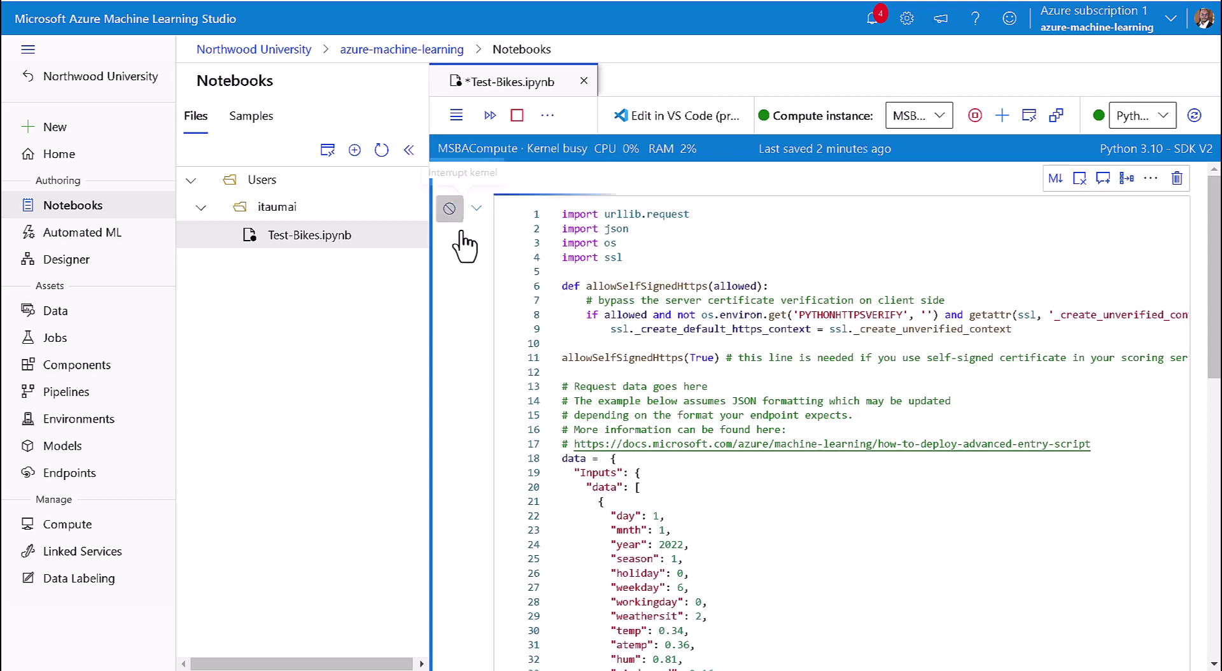
scroll(491, 544, down, 10)
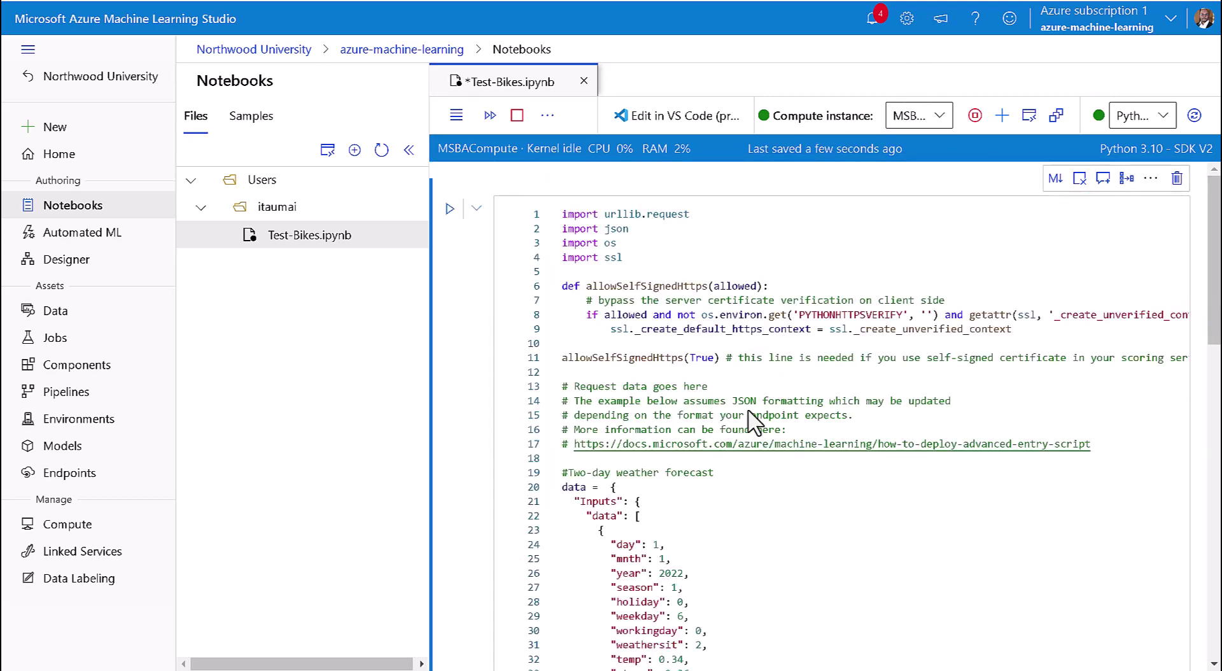
Run the cell with the two-day weather forecast data, check its prediction output and save the notebook
scroll(720, 460, down, 3)
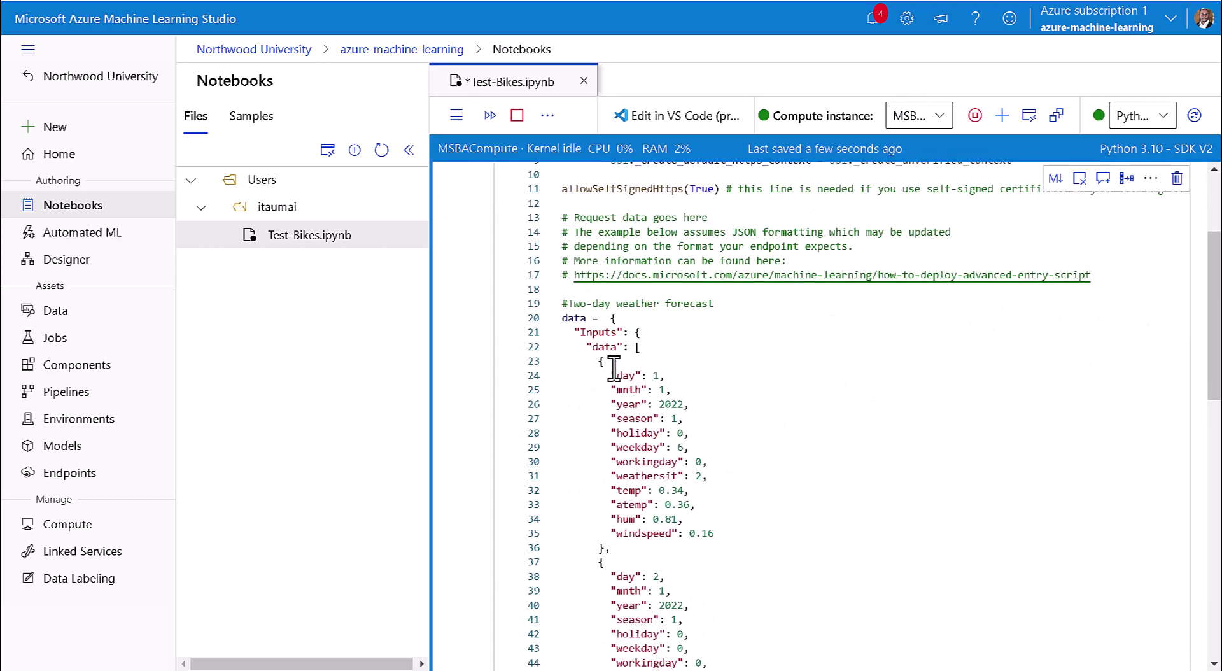
scroll(650, 463, down, 3)
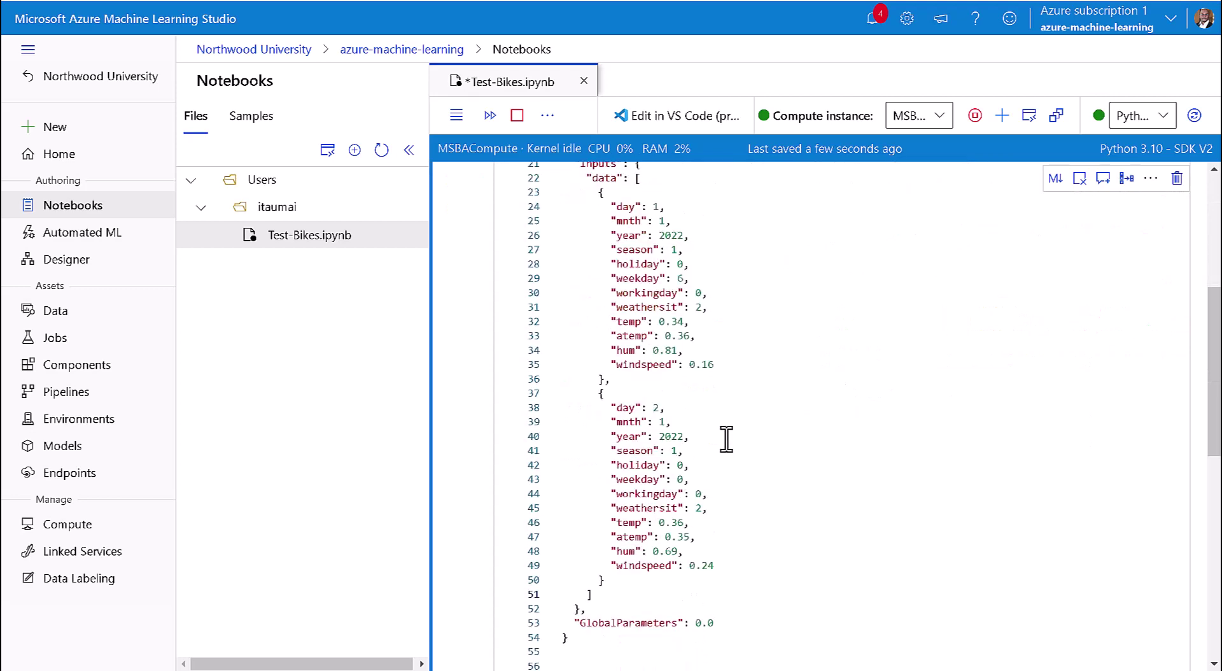
scroll(726, 438, up, 3)
scroll(657, 323, up, 3)
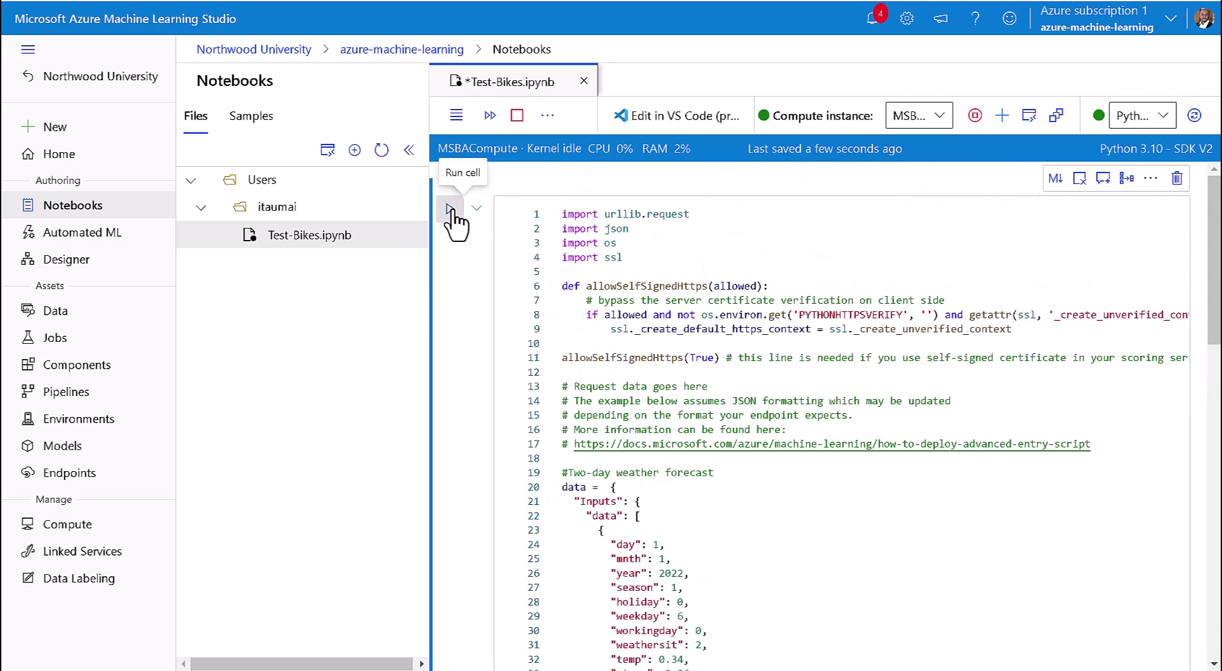
click(450, 209)
scroll(638, 465, down, 15)
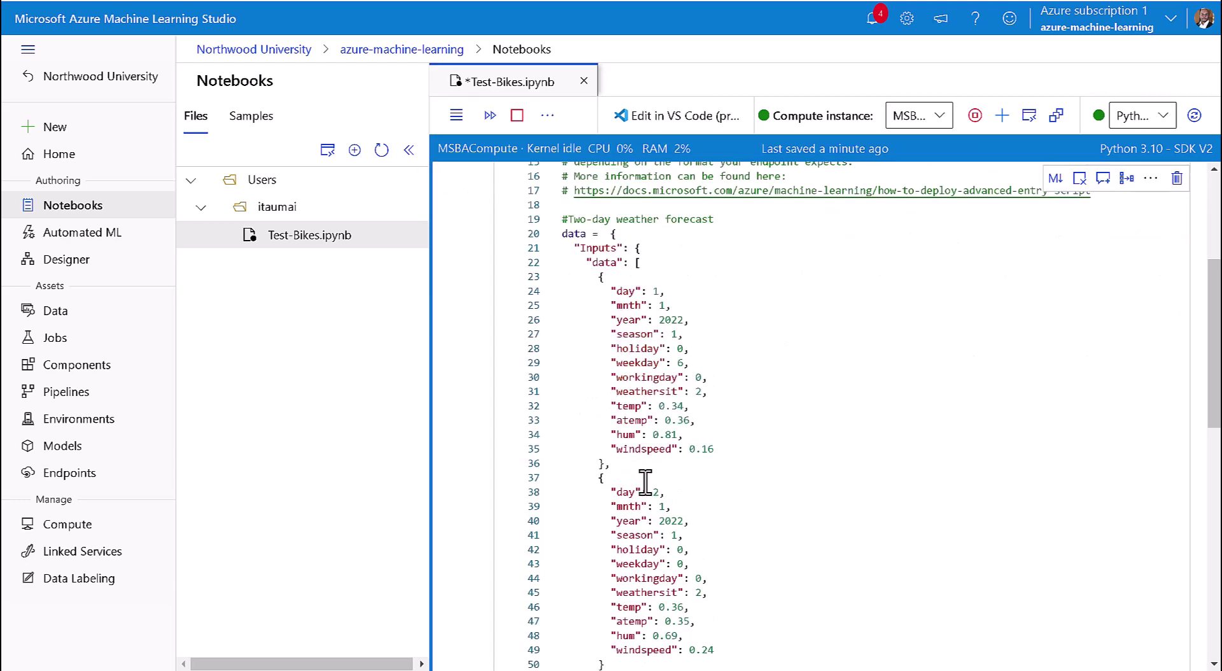
scroll(648, 496, down, 1)
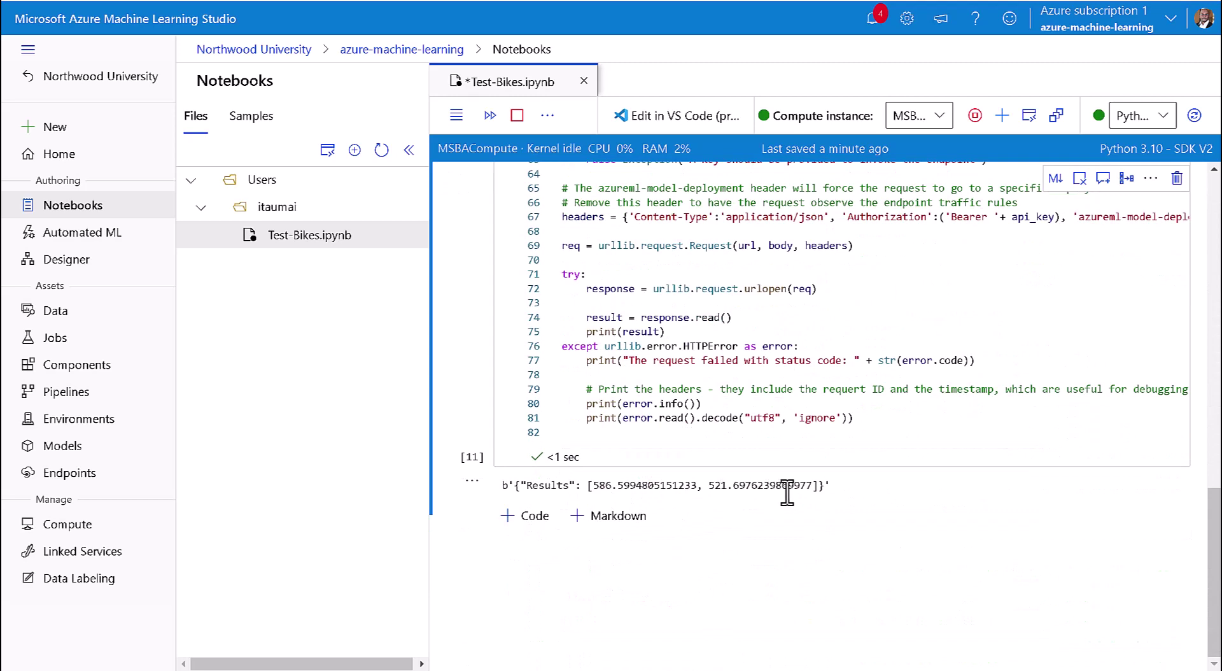
key(ctrl+s)
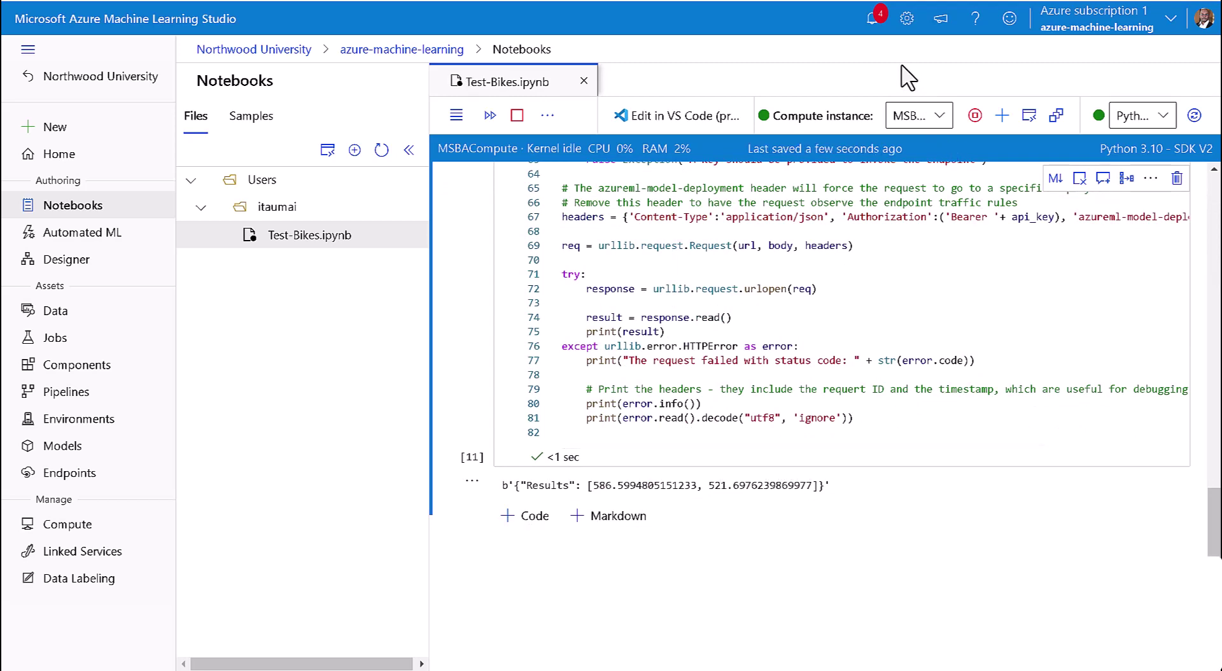
Delete the real-time endpoint azure-machine-learning-bjnlu together with its mapped deployments
click(65, 481)
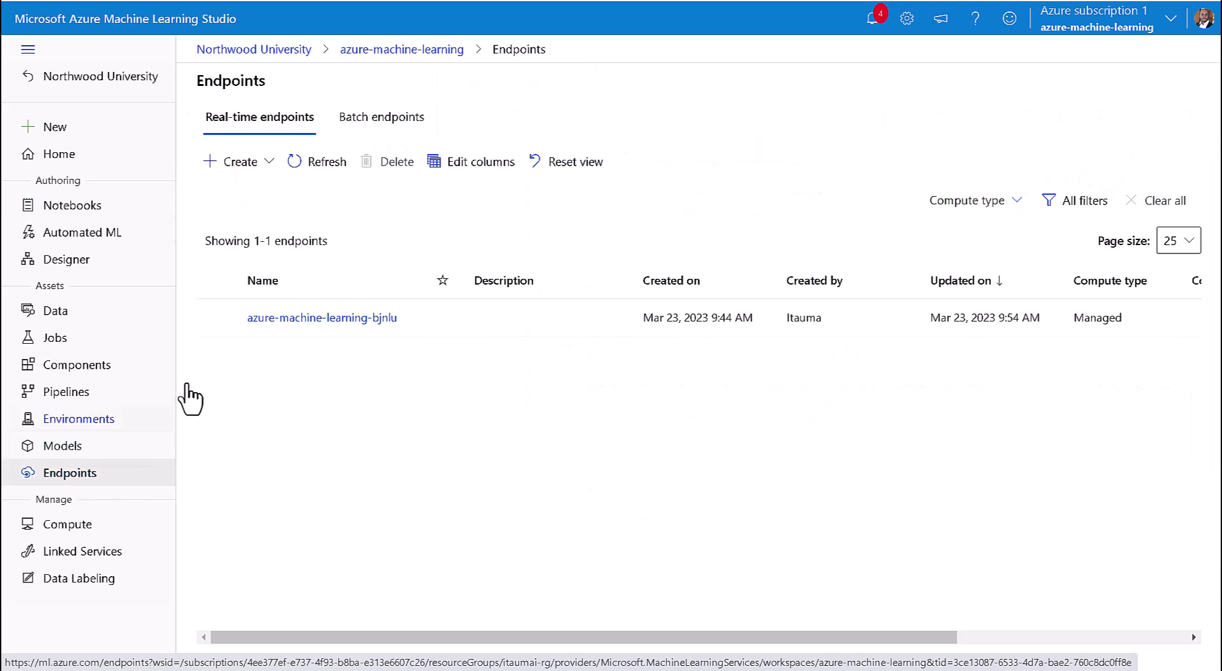
click(212, 316)
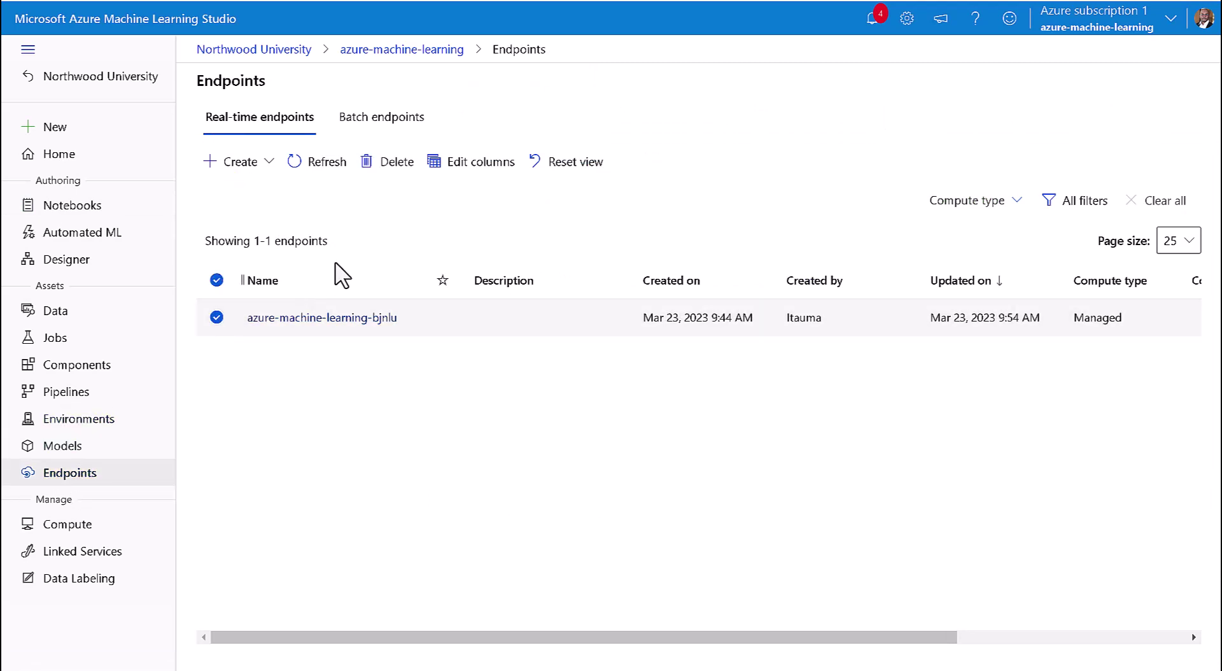
click(399, 173)
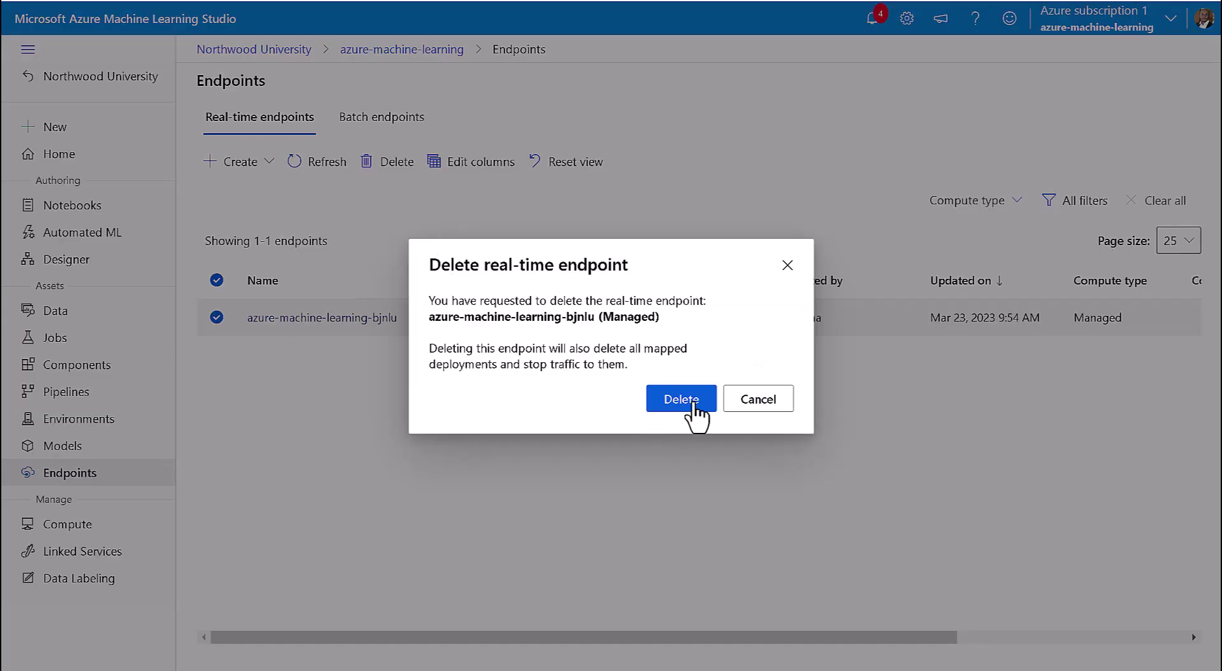
click(694, 405)
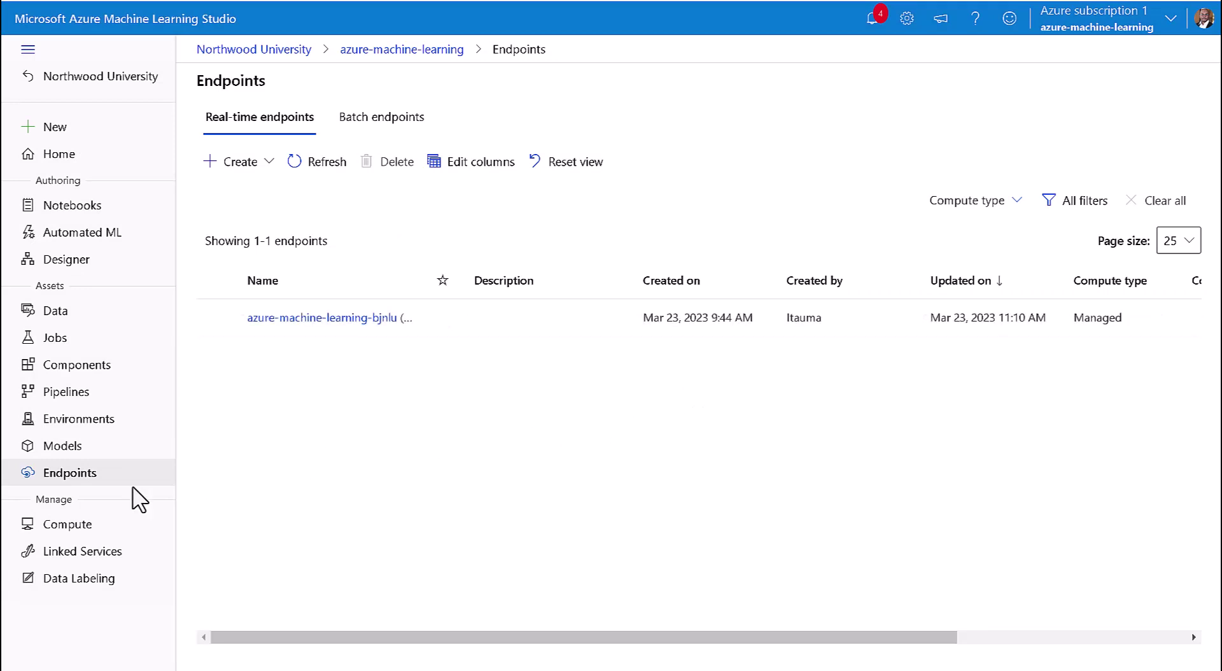
Stop the running MSBACompute compute instance
click(67, 524)
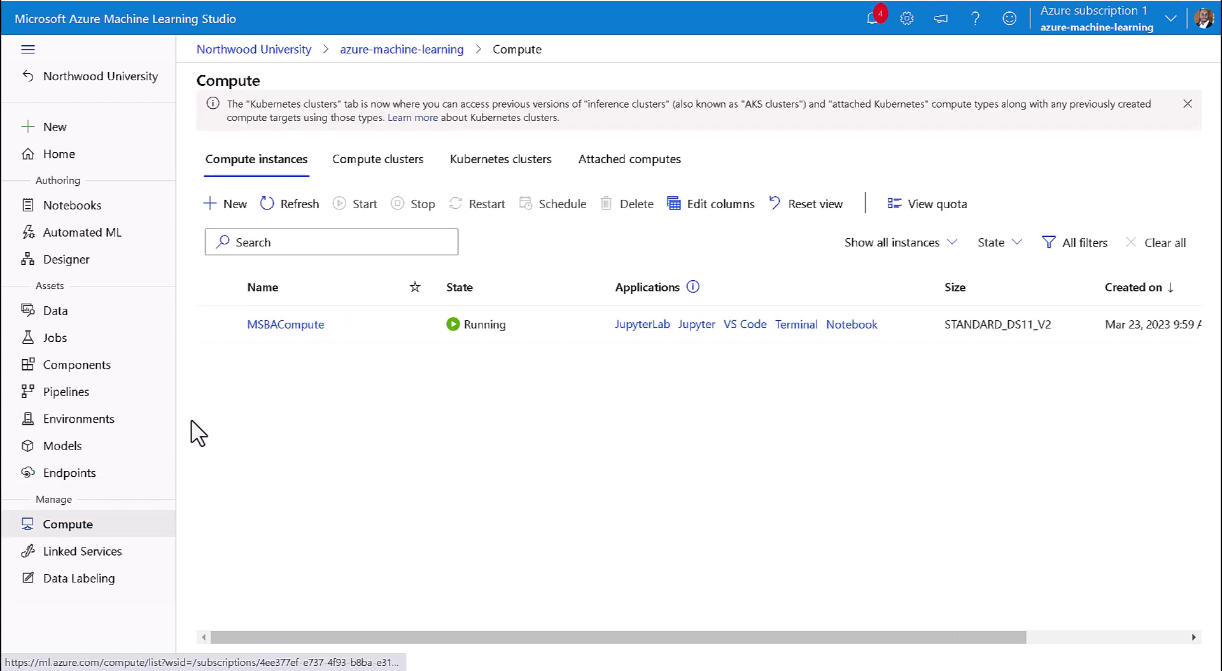
click(216, 324)
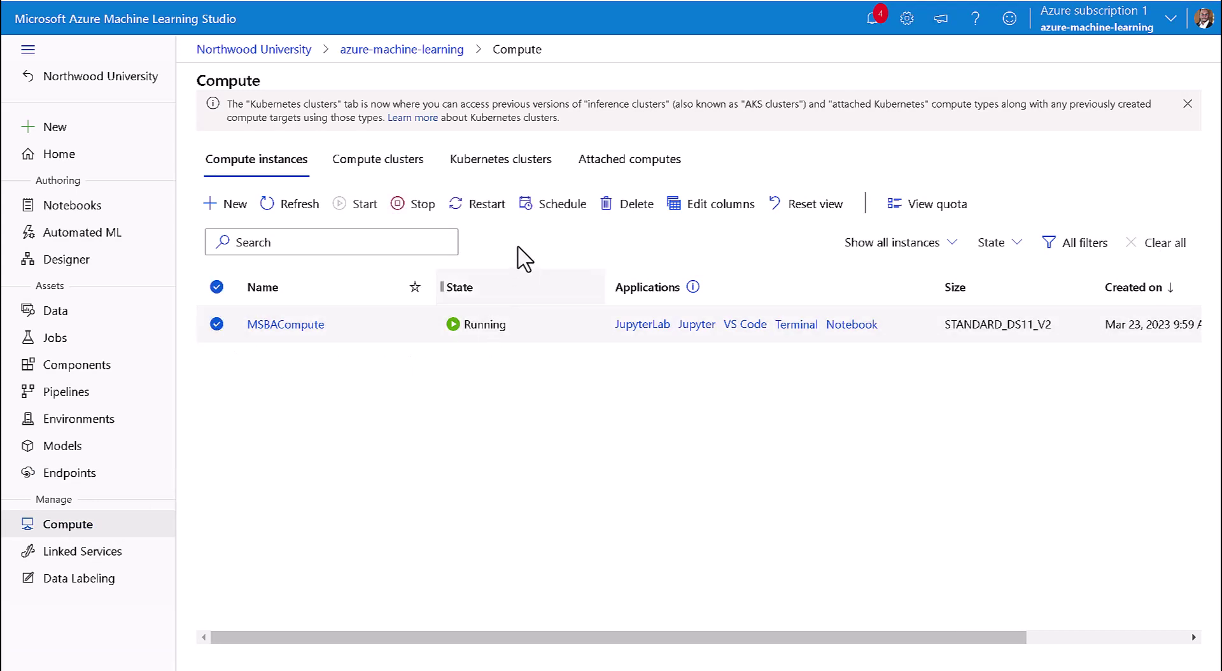
click(415, 205)
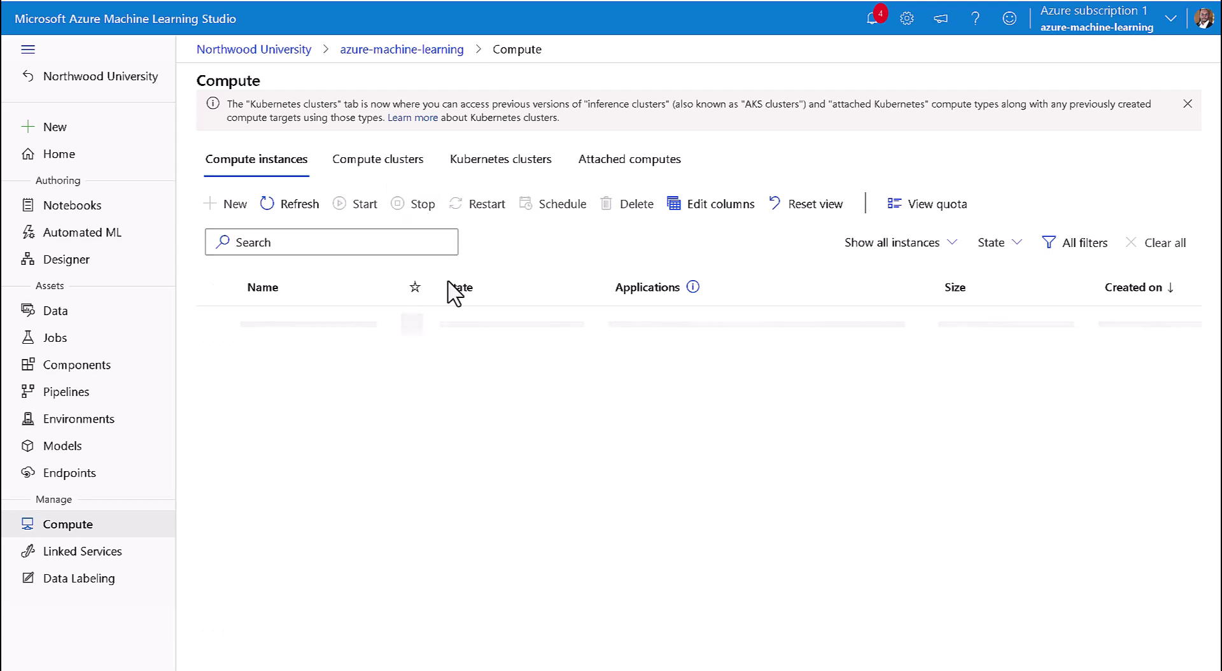